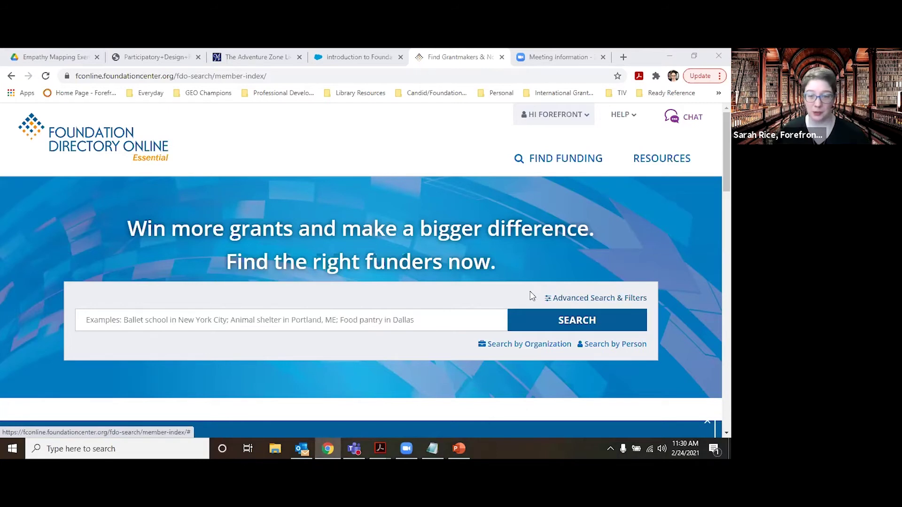
- Expand the advanced search form and its additional filters
left_click(594, 299)
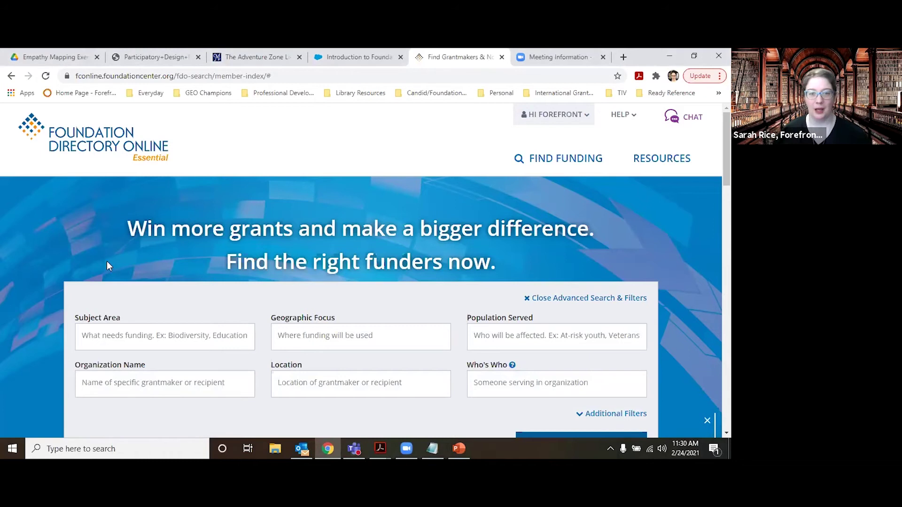
scroll(113, 249, "down", 2)
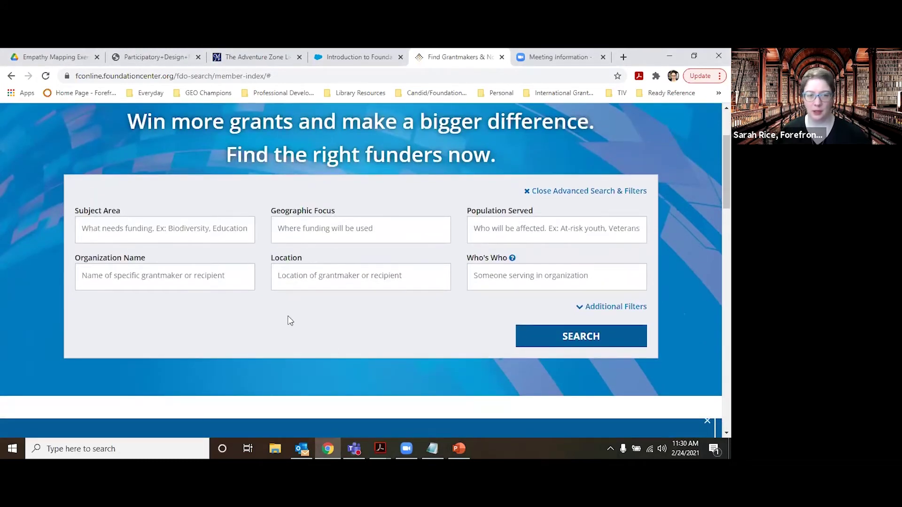
left_click(619, 308)
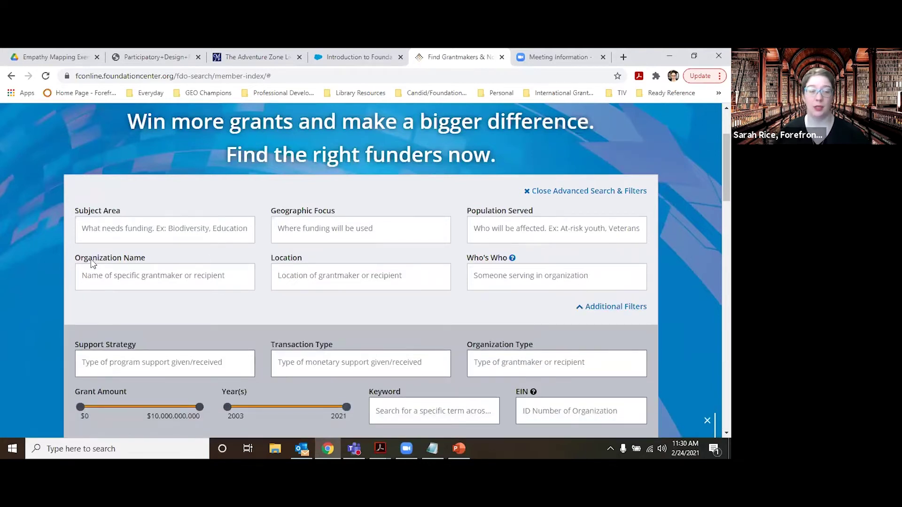
- Examine the Subject Area categories, expanding Public safety and its Abuse prevention subcategory
left_click(103, 222)
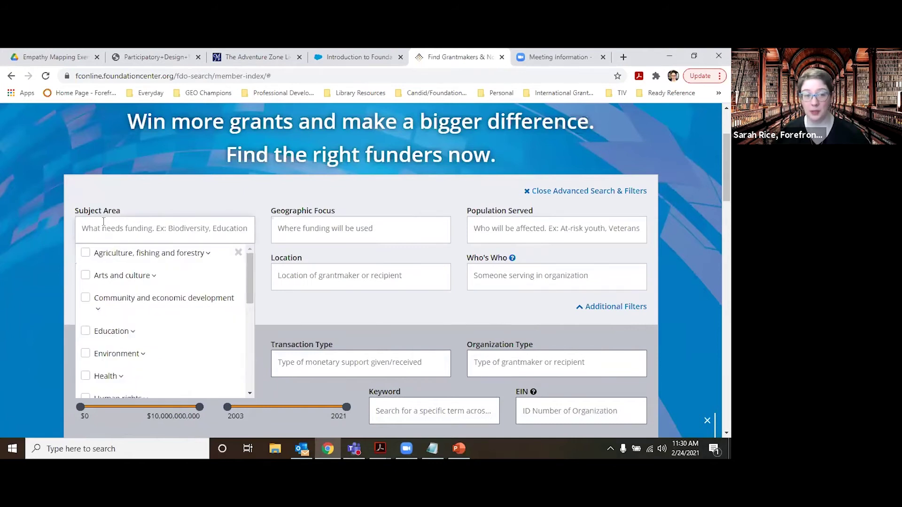
scroll(49, 240, "down", 1)
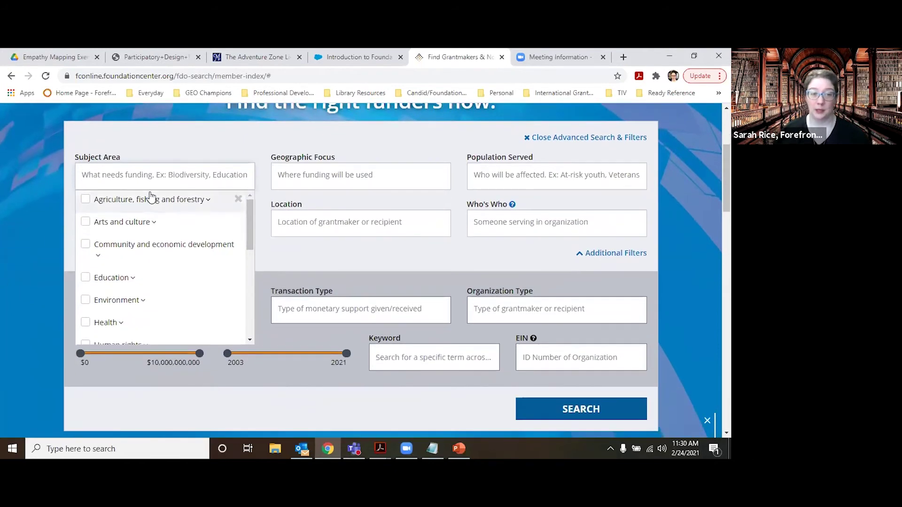
scroll(150, 276, "down", 3)
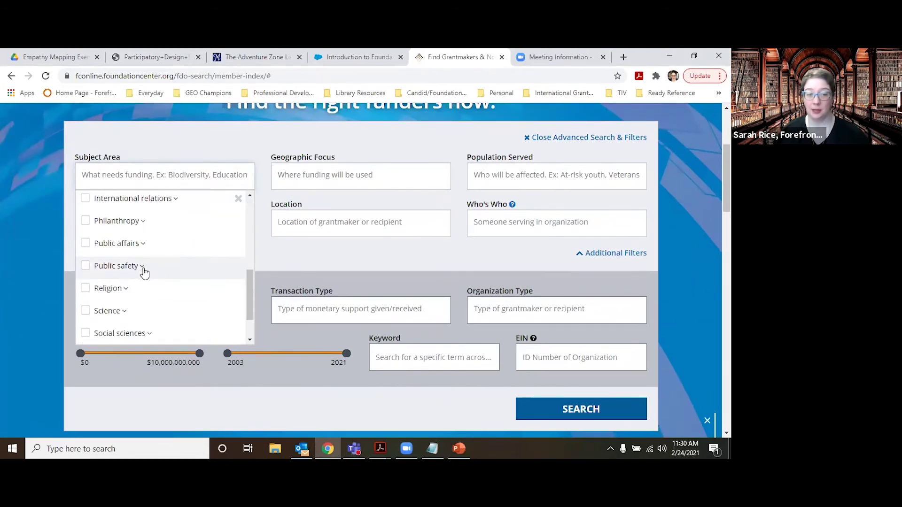
left_click(142, 267)
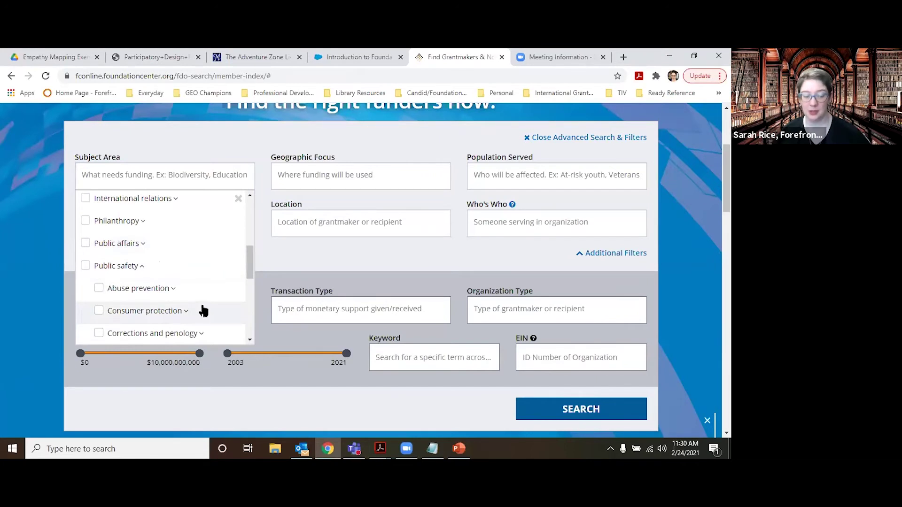
scroll(201, 312, "down", 1)
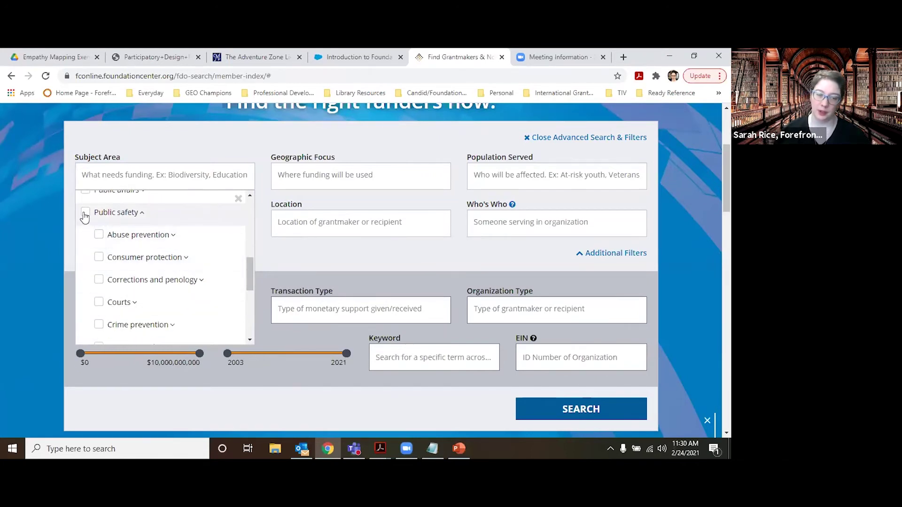
left_click(173, 236)
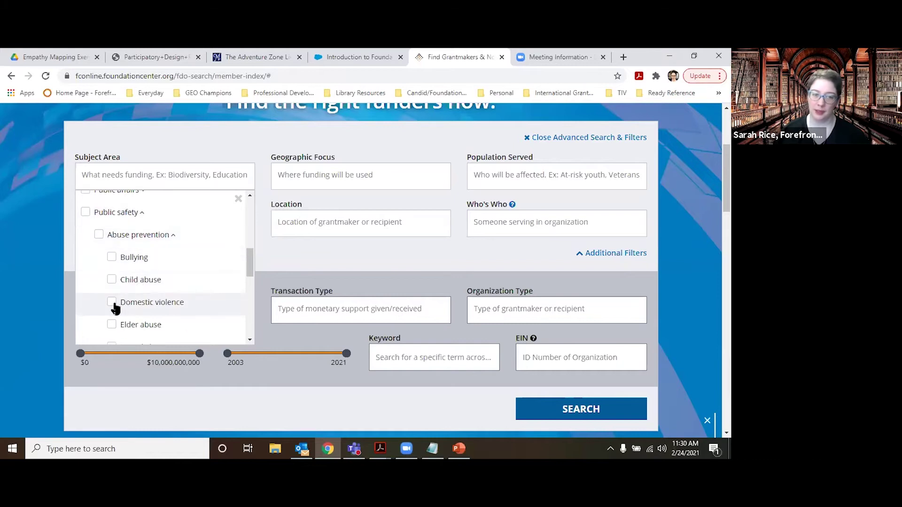
scroll(165, 281, "up", 3)
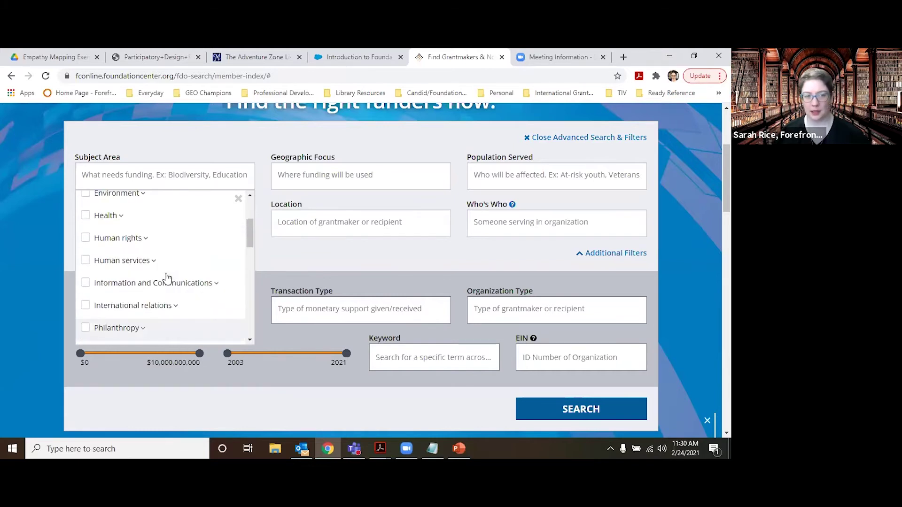
scroll(166, 279, "up", 1)
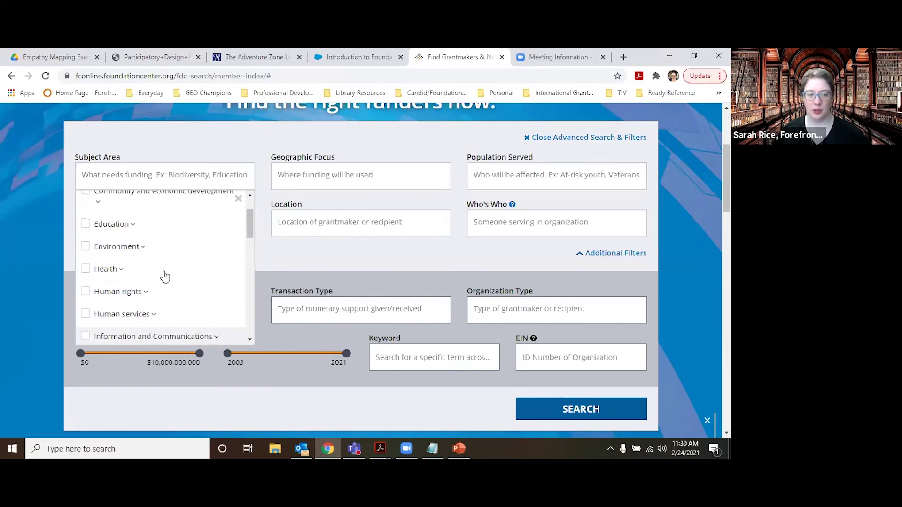
- Expand the Education subject area and examine its subtopics, including Elementary and secondary education and Student services
left_click(146, 225)
scroll(198, 245, "down", 1)
left_click(215, 300)
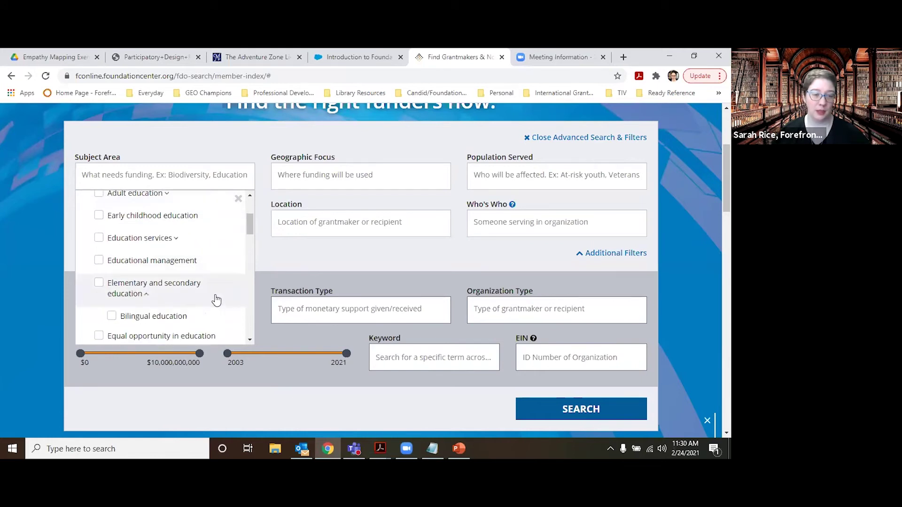
scroll(215, 299, "down", 3)
scroll(214, 297, "down", 1)
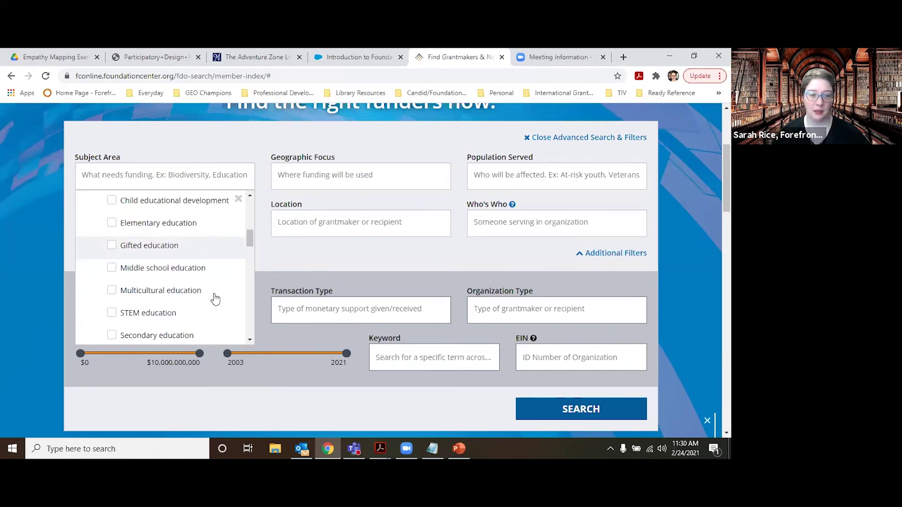
scroll(220, 303, "down", 1)
scroll(225, 305, "down", 4)
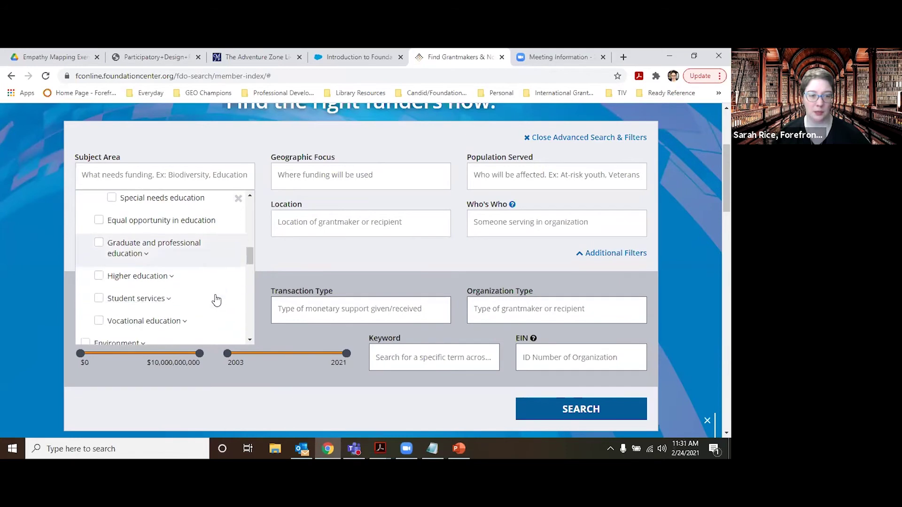
left_click(195, 255)
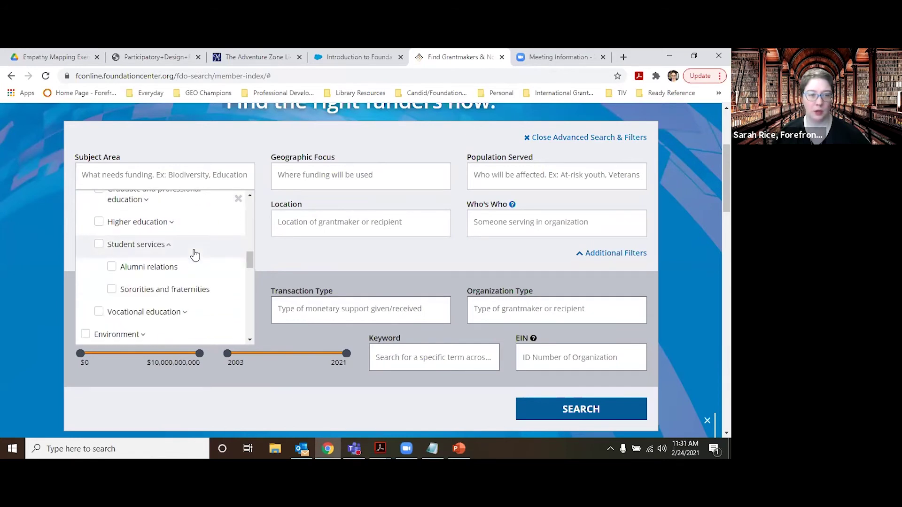
scroll(195, 256, "up", 3)
scroll(196, 263, "up", 4)
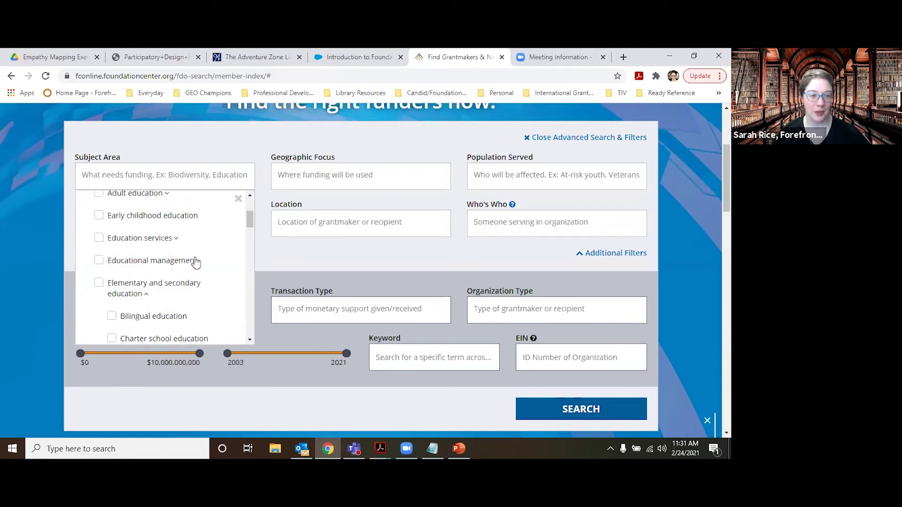
- Expand Education services and select Out-of-school learning as the subject area
left_click(189, 249)
scroll(170, 305, "down", 3)
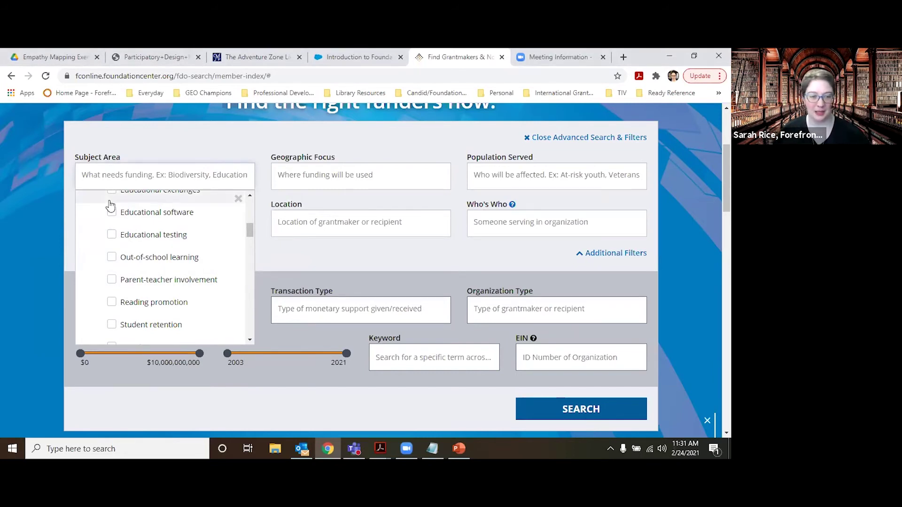
left_click(110, 259)
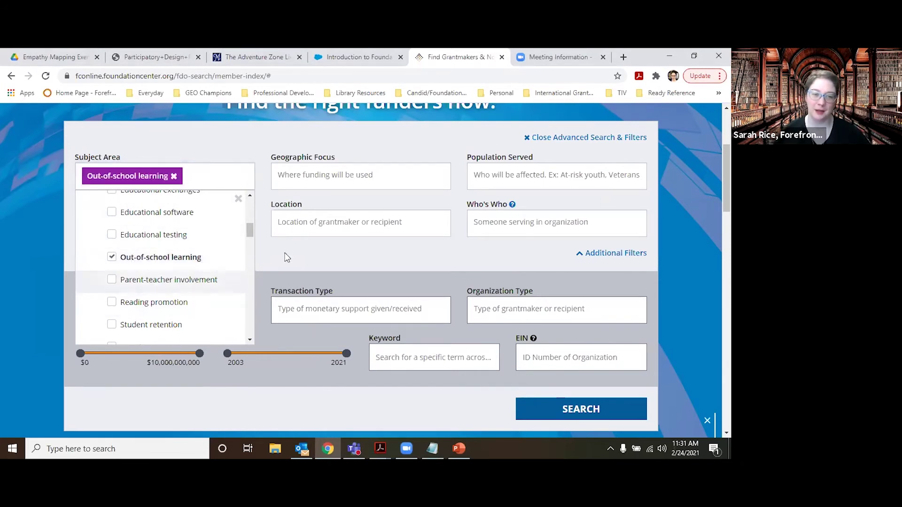
- Set the geographic focus to Chicago (Illinois, United States)
left_click(363, 181)
type("chic")
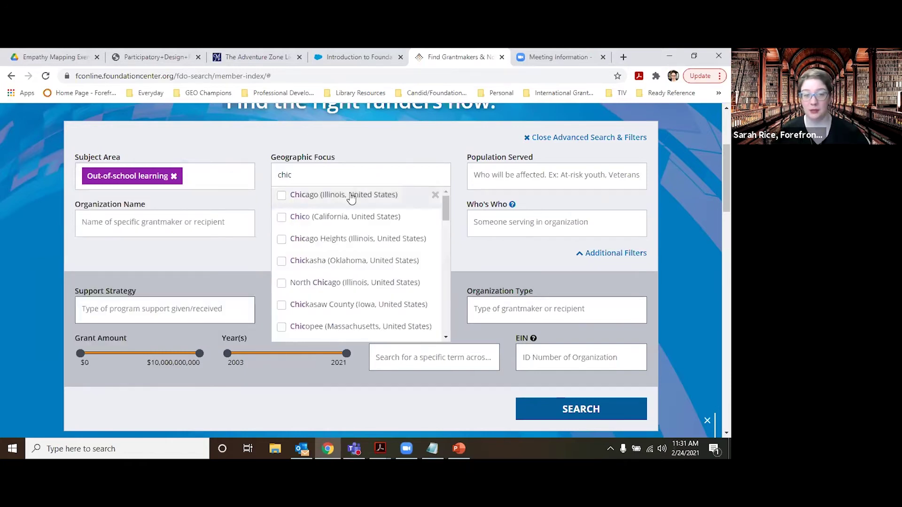
left_click(351, 199)
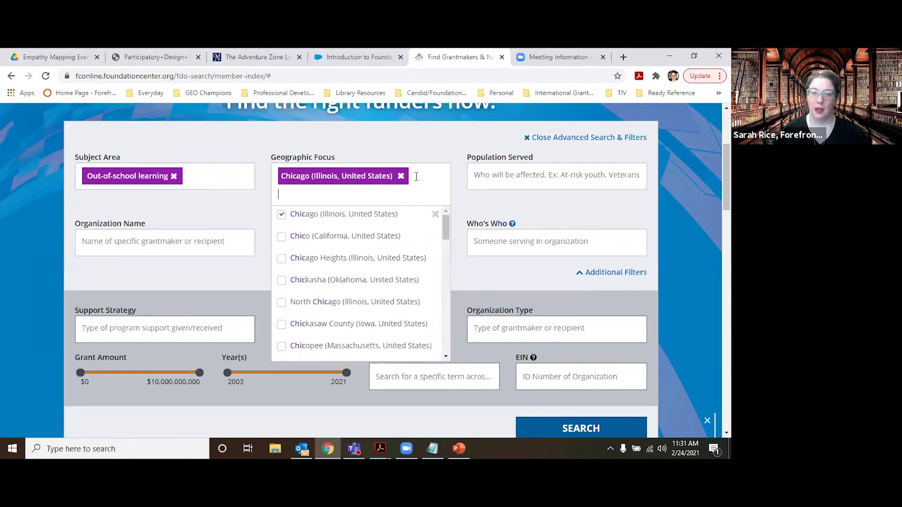
- Set the population served to Women and girls under Gender and Sexual Identity
left_click(520, 177)
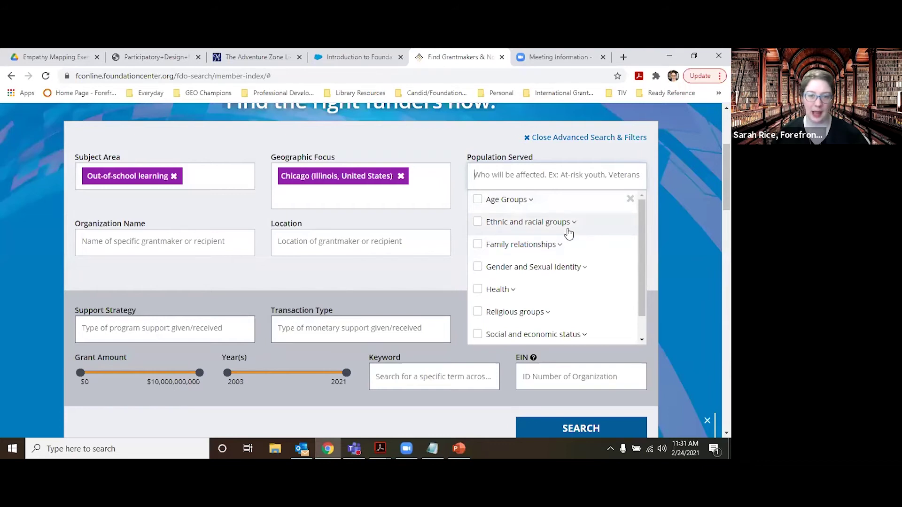
left_click(585, 269)
scroll(558, 272, "down", 2)
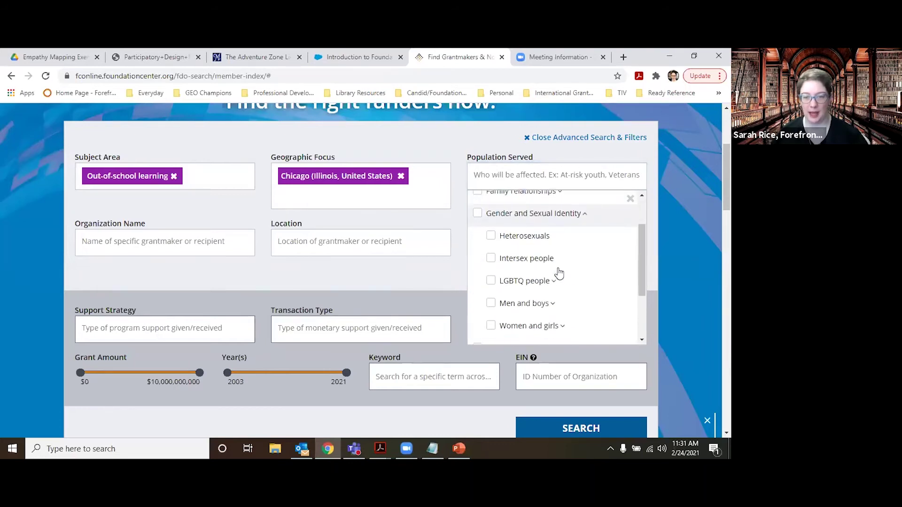
left_click(495, 273)
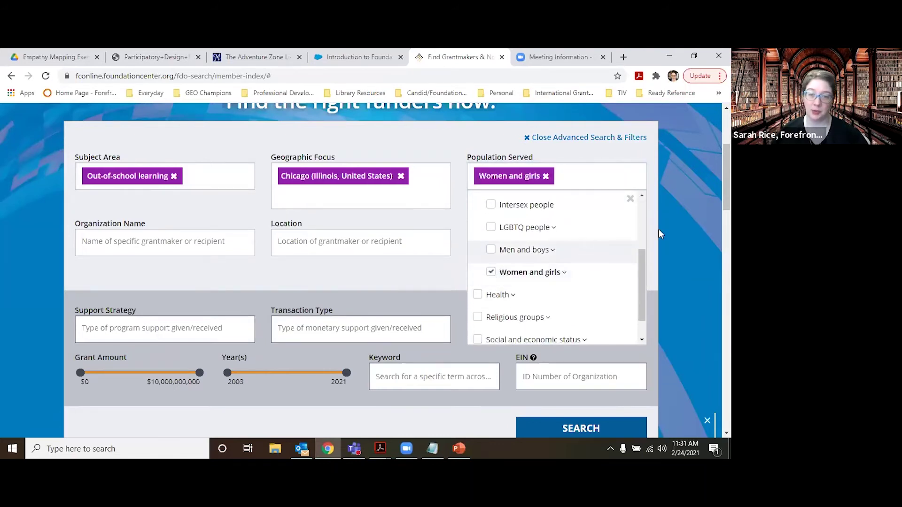
left_click(686, 200)
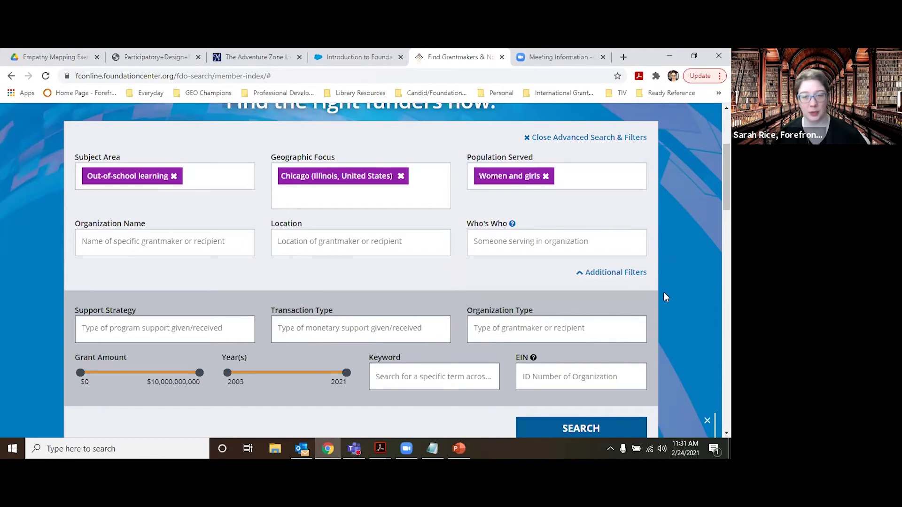
- Inspect the editable minimum and maximum values of the Grant Amount filter
scroll(664, 293, "down", 1)
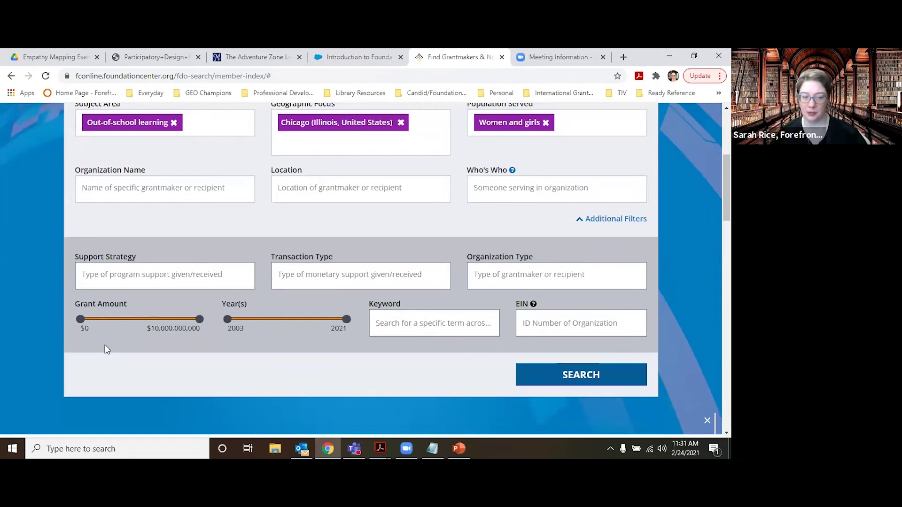
left_click(85, 330)
left_click(77, 337)
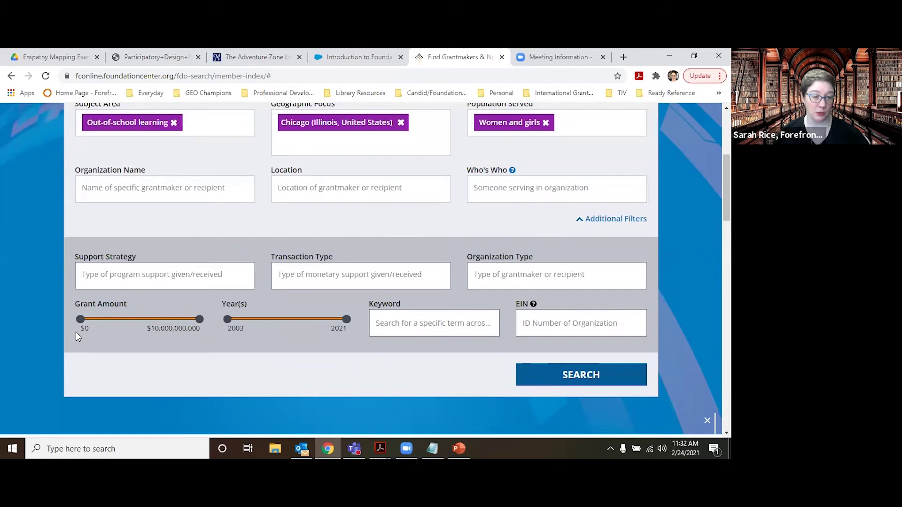
left_click(85, 329)
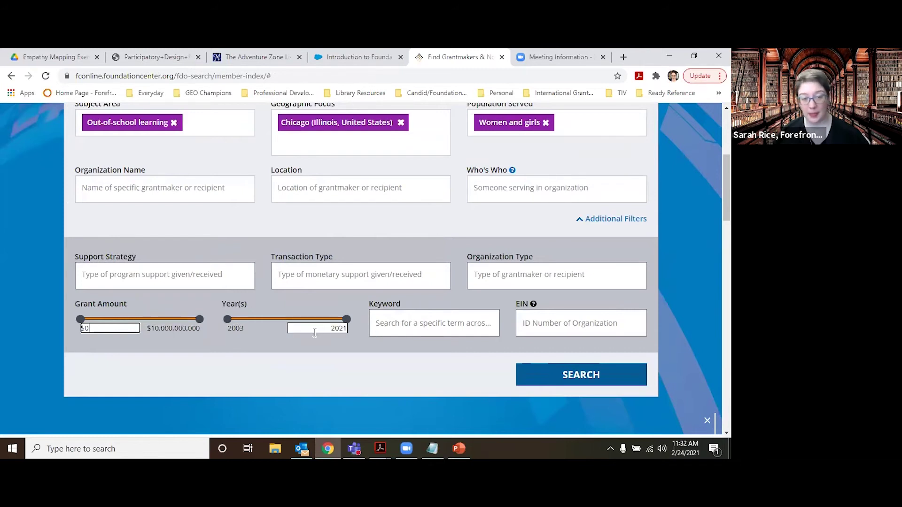
left_click(169, 328)
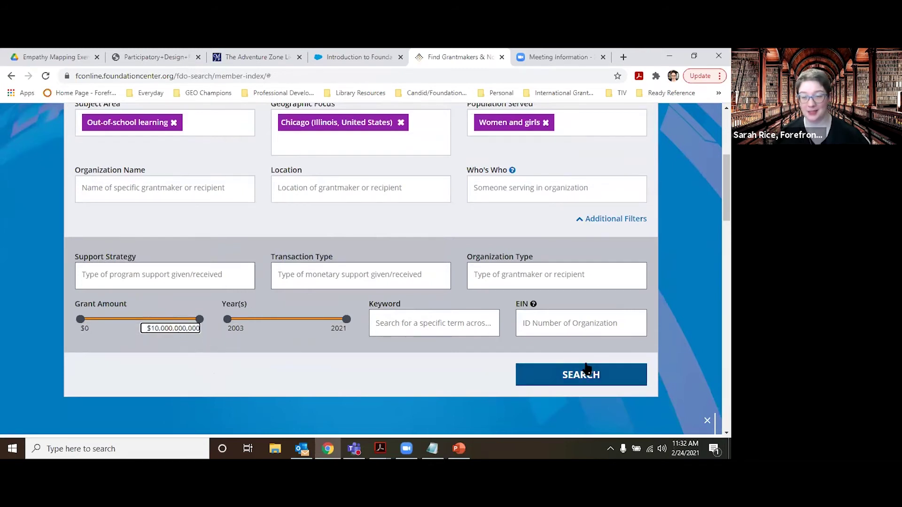
- Run the search with the chosen filters and view the Grantmakers results table
left_click(574, 376)
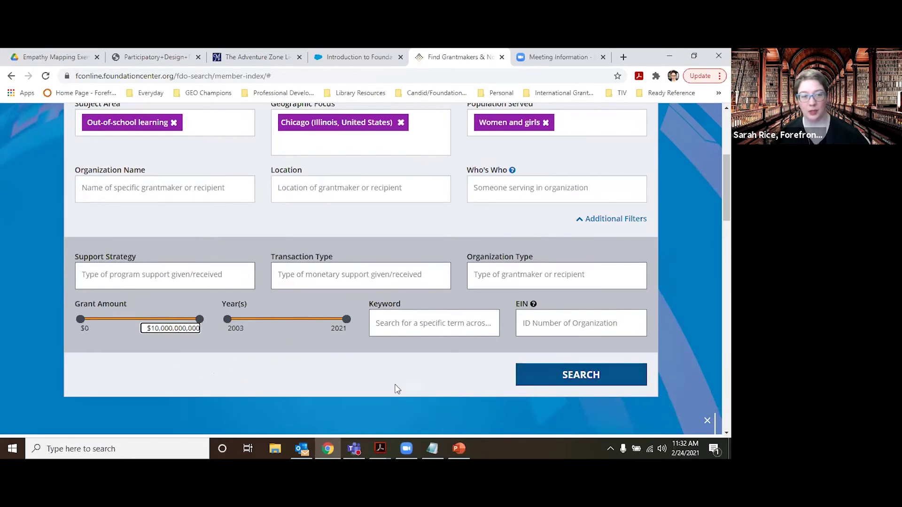
scroll(395, 389, "down", 4)
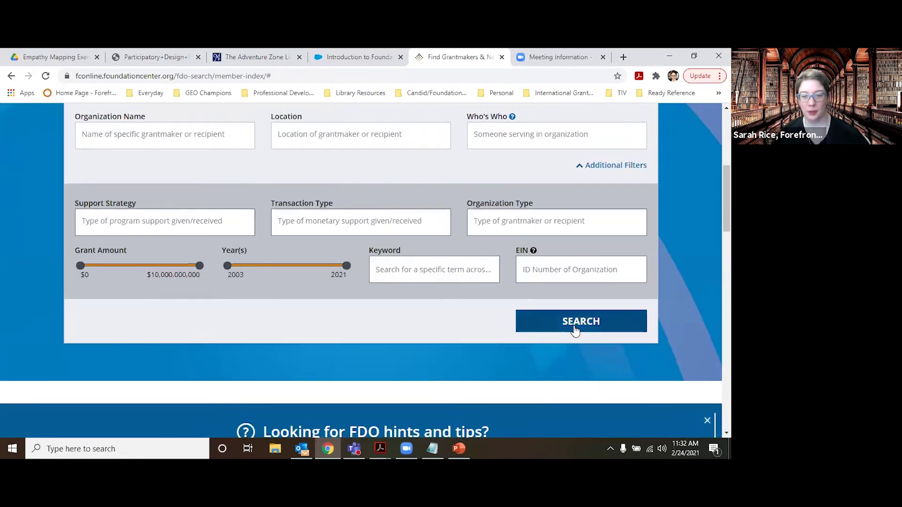
left_click(574, 327)
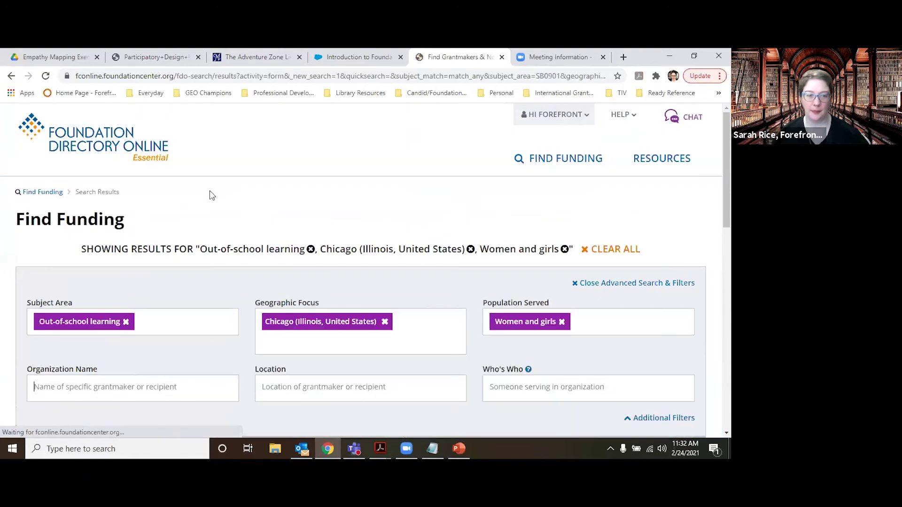
scroll(205, 190, "down", 3)
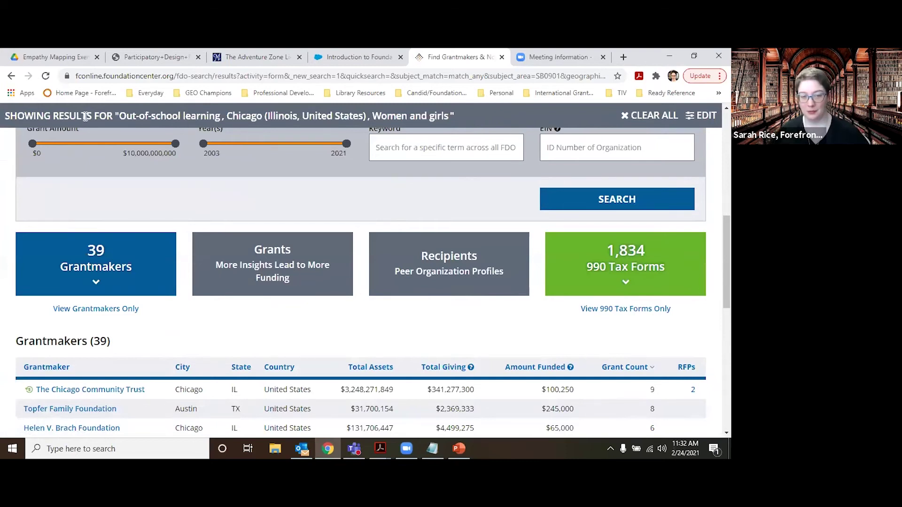
scroll(81, 141, "down", 1)
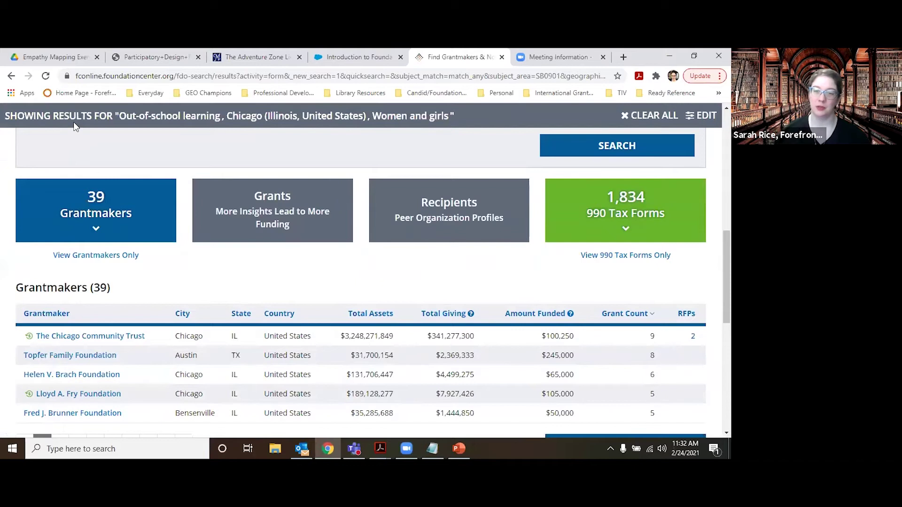
mouse_move(342, 231)
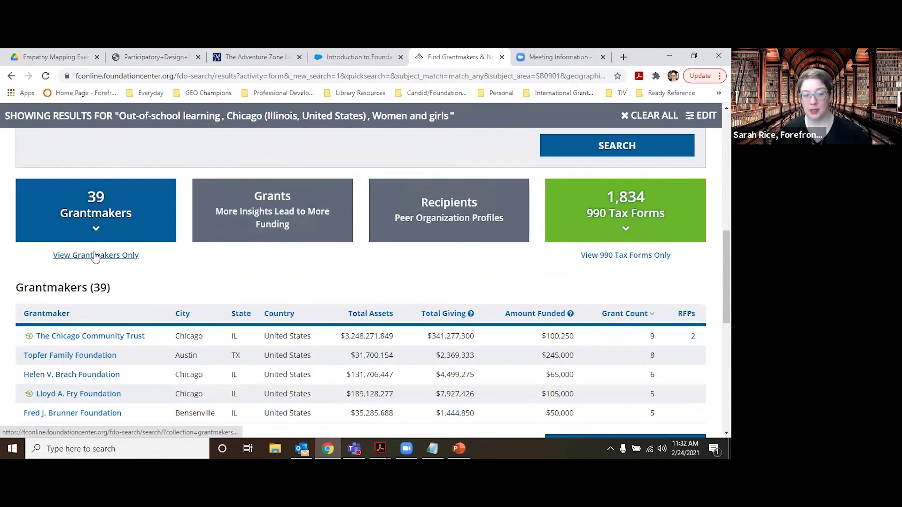
scroll(96, 257, "down", 2)
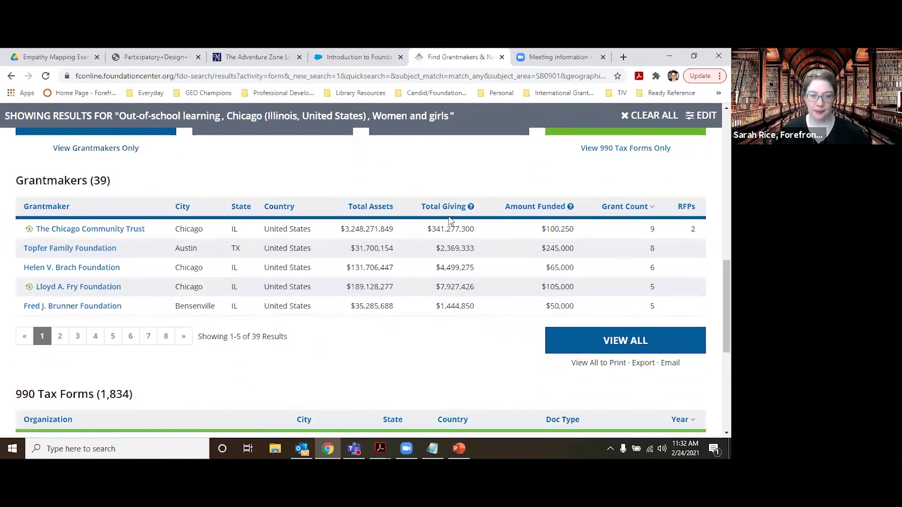
- Open the full list of matching grantmakers and review its filters and results table
left_click(610, 341)
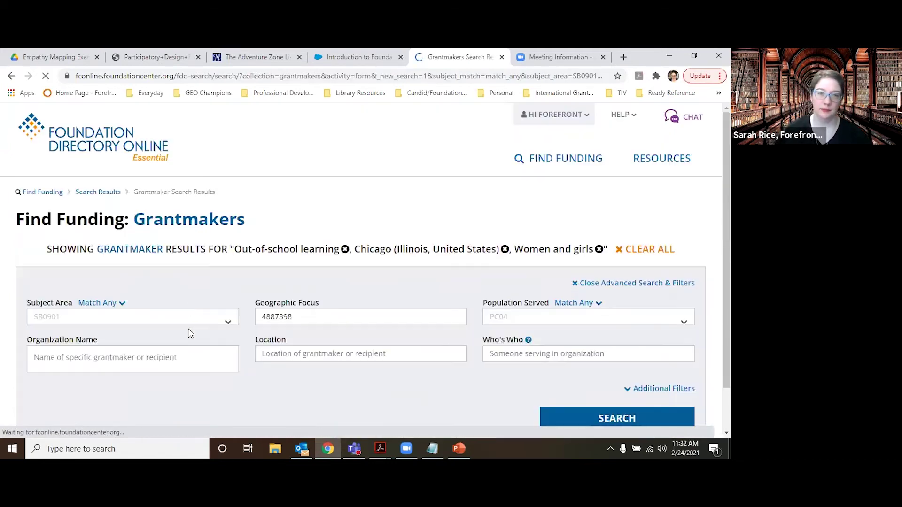
scroll(191, 223, "down", 2)
scroll(192, 227, "down", 1)
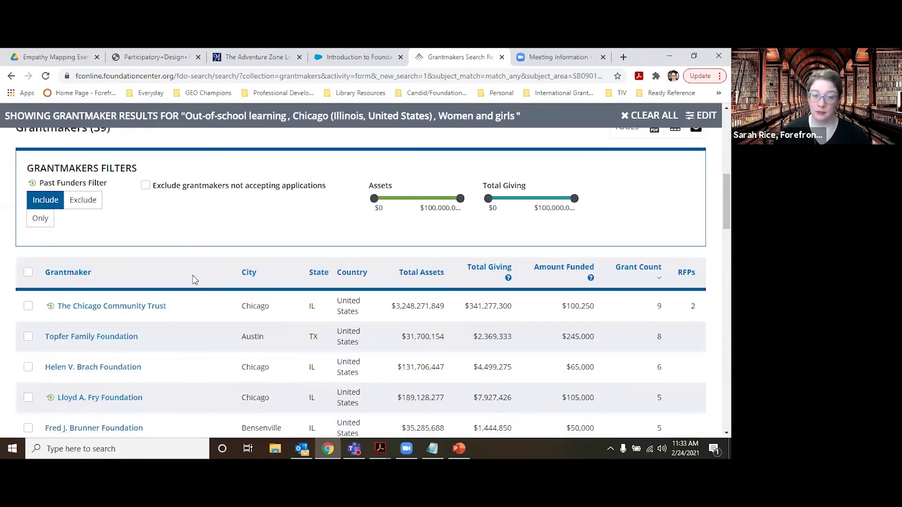
scroll(194, 280, "down", 3)
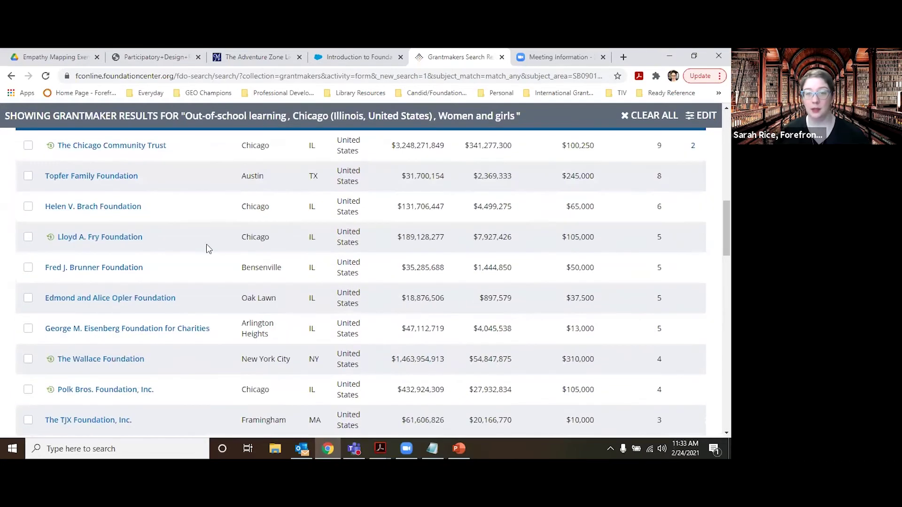
scroll(243, 252, "up", 1)
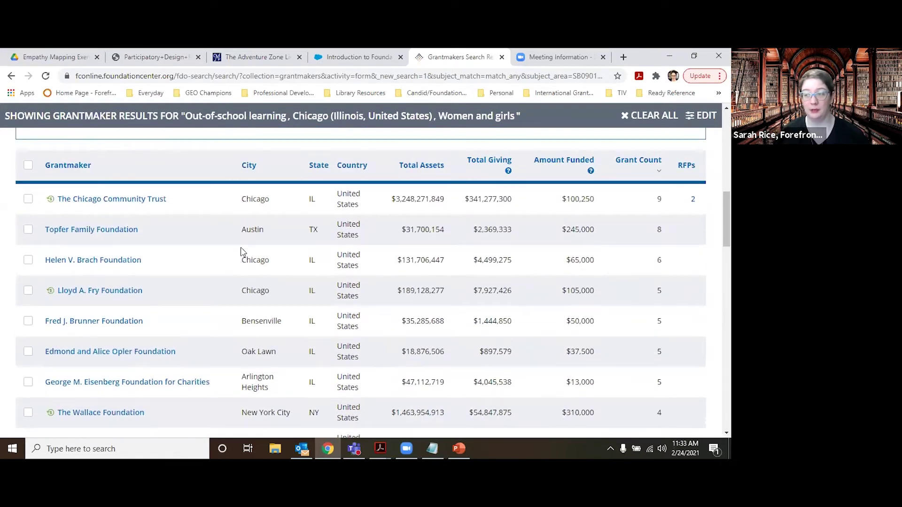
scroll(242, 252, "up", 1)
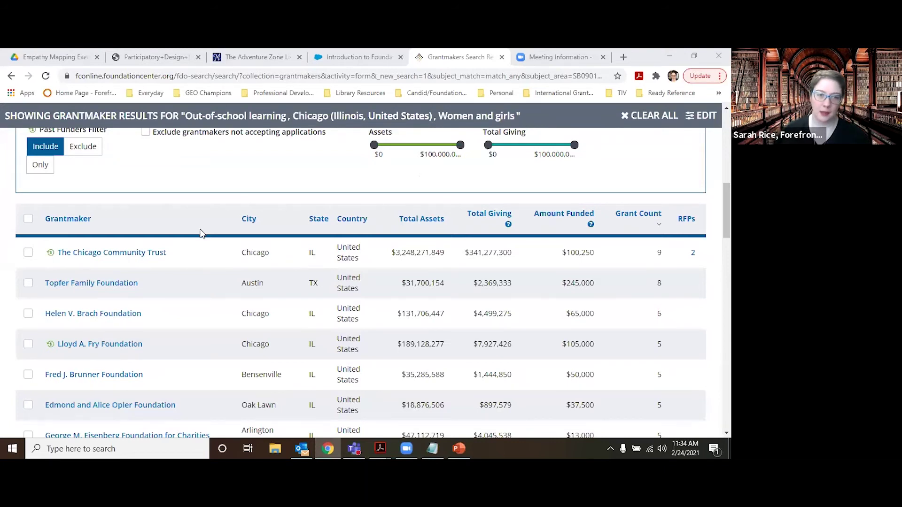
- Open the Helen V. Brach Foundation profile in a separate browser tab and view its most recent five years at a glance
scroll(174, 230, "down", 1)
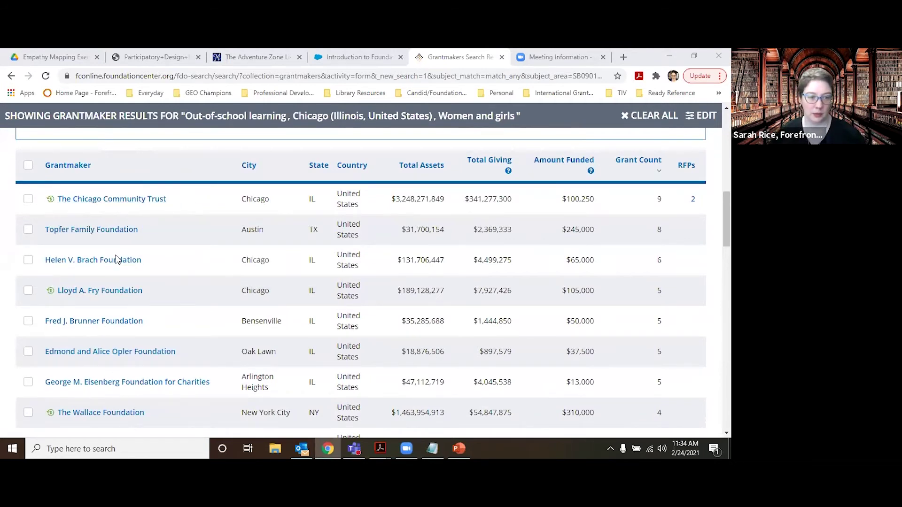
right_click(139, 262)
left_click(139, 266)
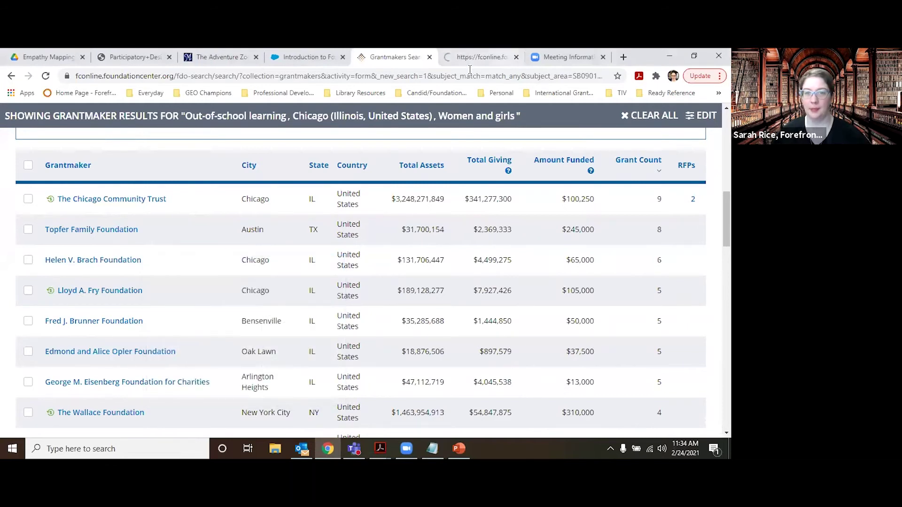
key("ctrl+Tab")
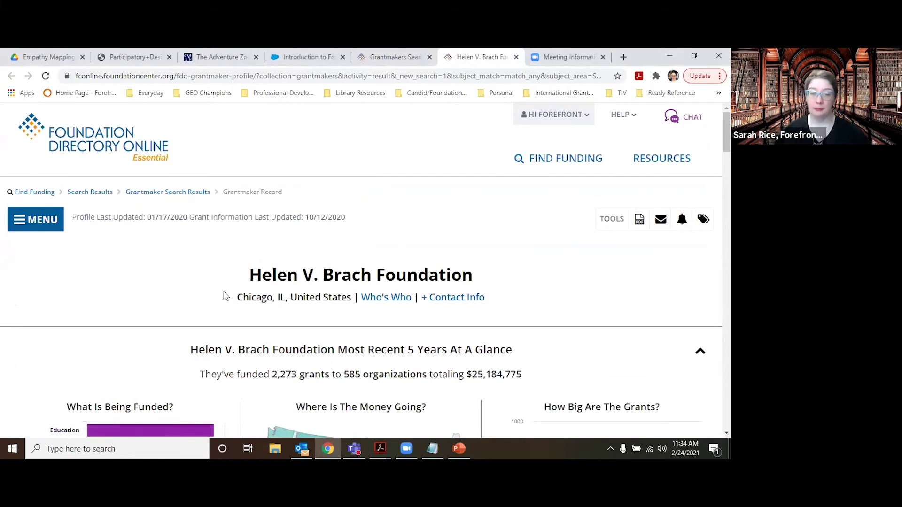
scroll(410, 301, "down", 2)
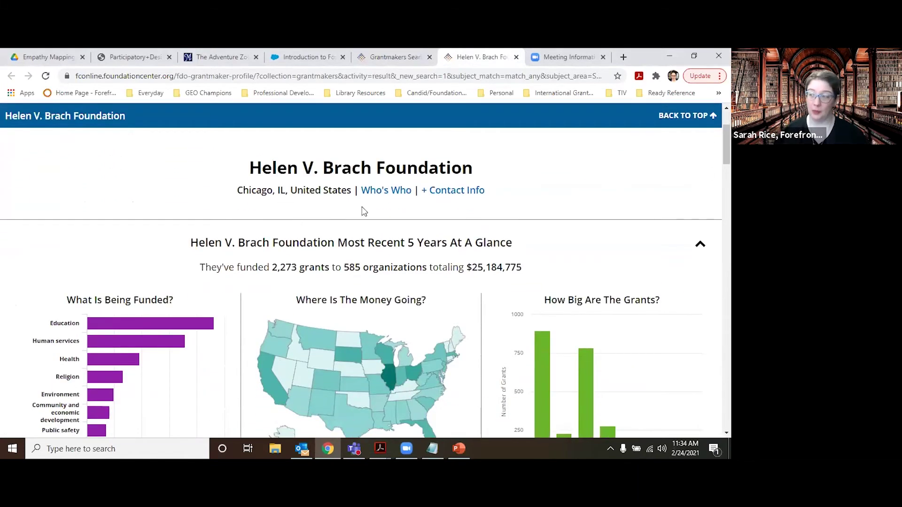
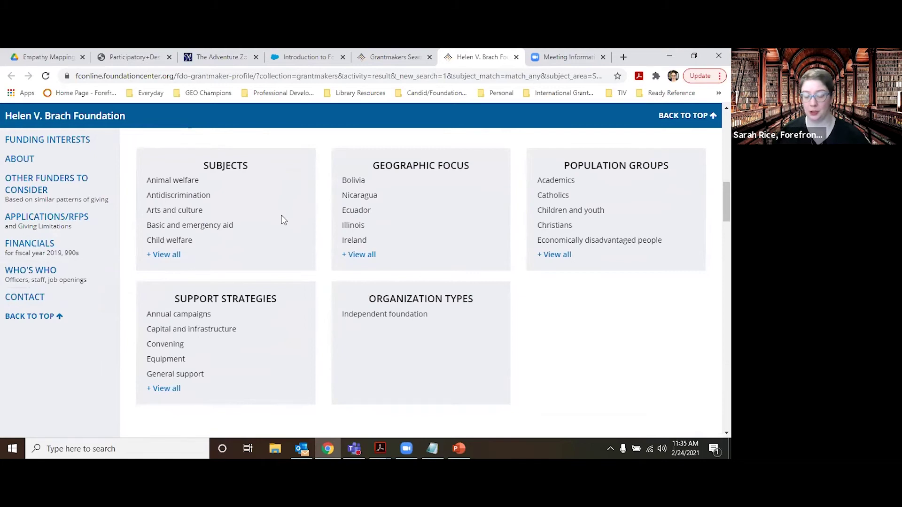
- Expand the Background text in the profile's About section and review the Other Funders to Consider
scroll(283, 219, "down", 7)
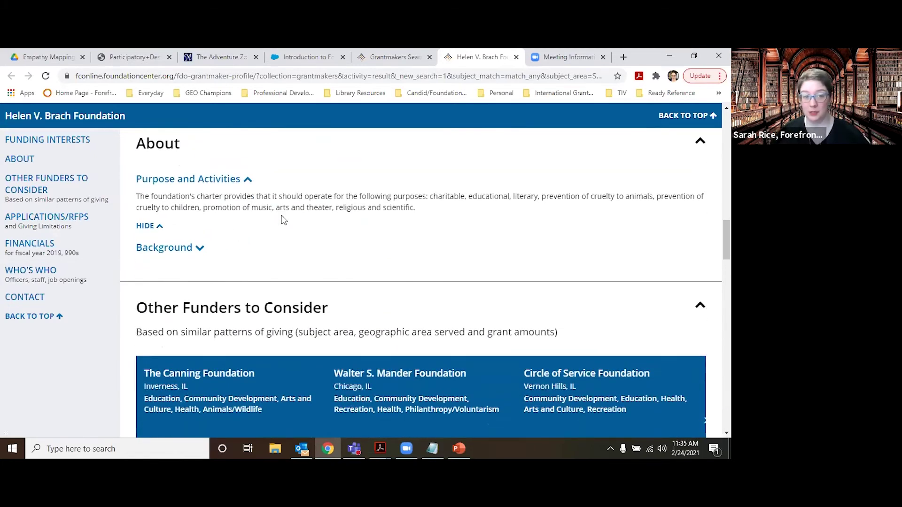
left_click(195, 248)
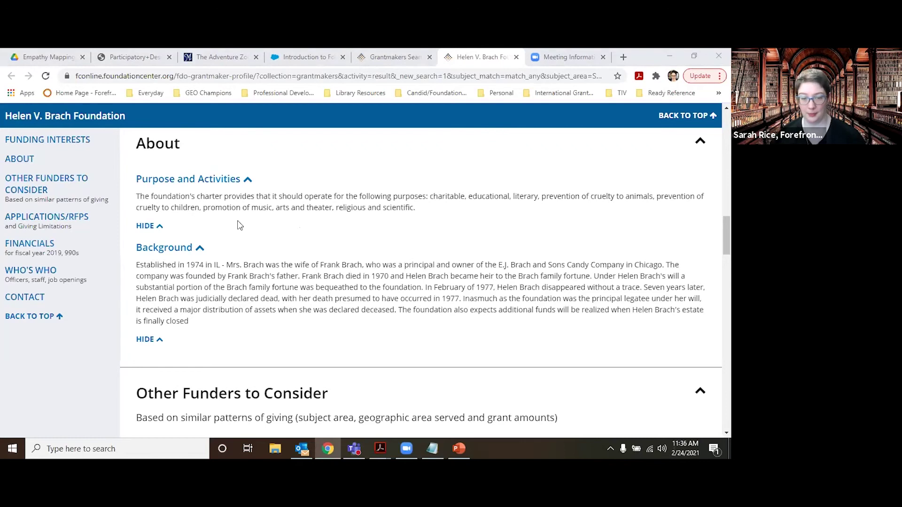
scroll(239, 225, "down", 5)
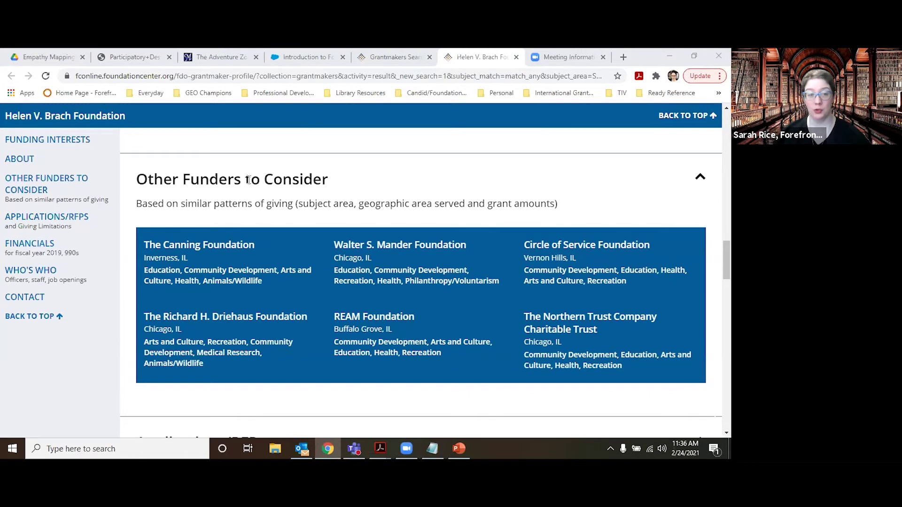
- Read the foundation's Applications/RFPs requirements and its Giving Limitations
scroll(248, 180, "down", 5)
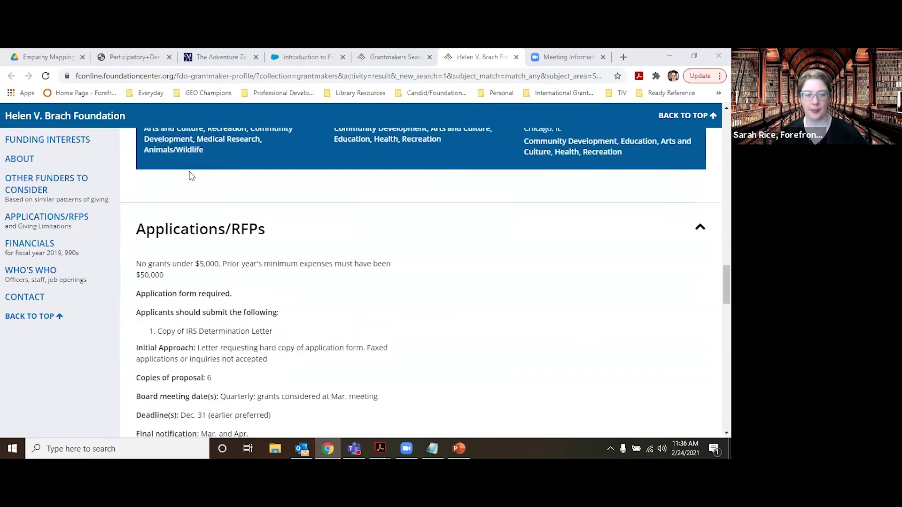
scroll(444, 231, "down", 1)
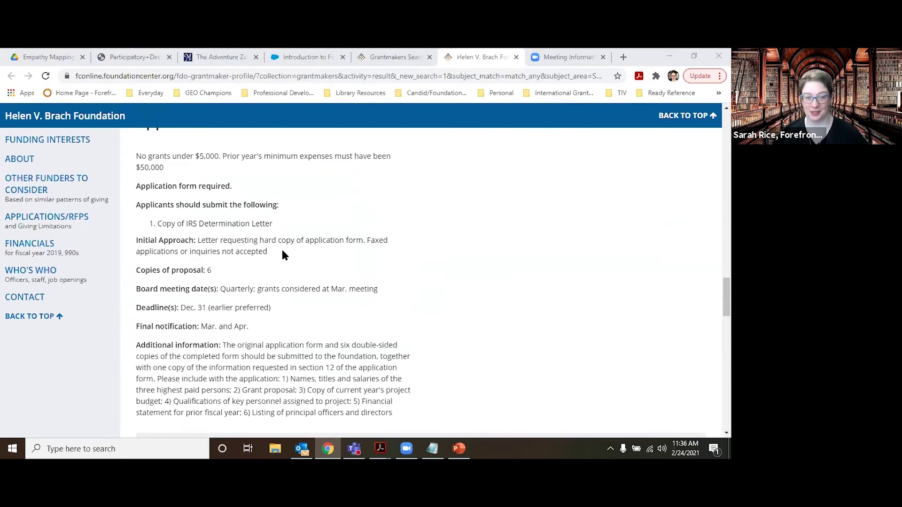
scroll(283, 254, "down", 5)
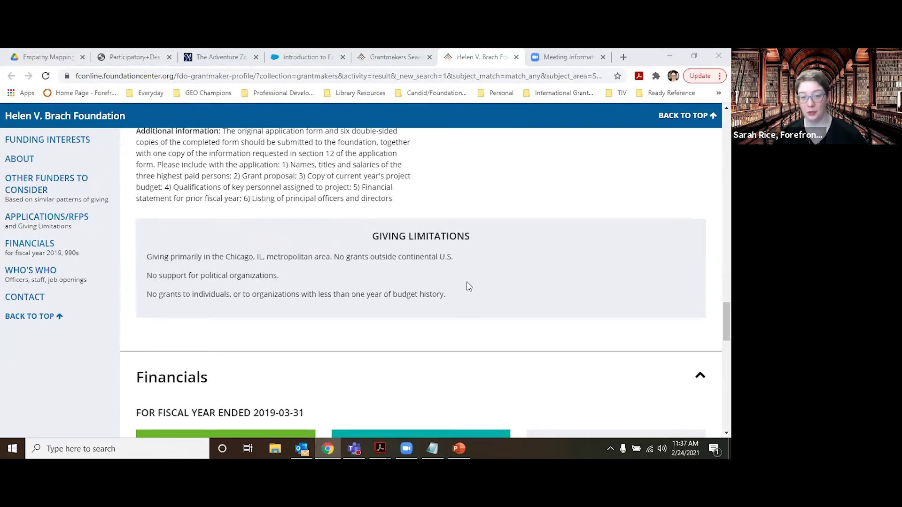
- Compare the profile's five-year funding charts and Funding Interests with its Giving Limitations
scroll(473, 289, "up", 5)
scroll(475, 294, "up", 15)
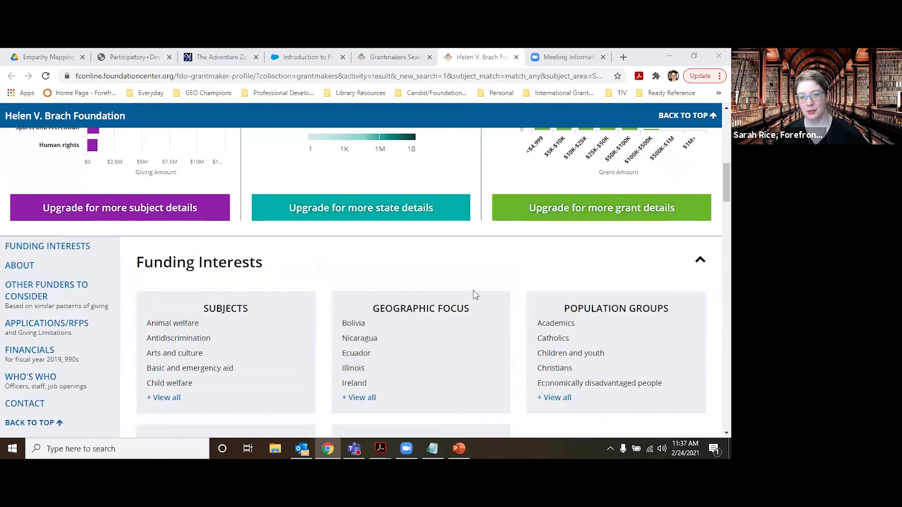
scroll(474, 295, "down", 1)
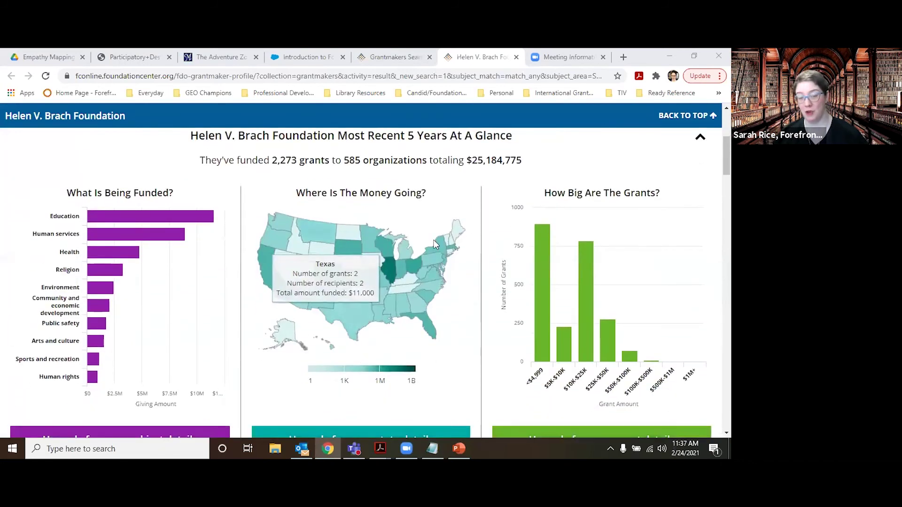
scroll(454, 358, "down", 15)
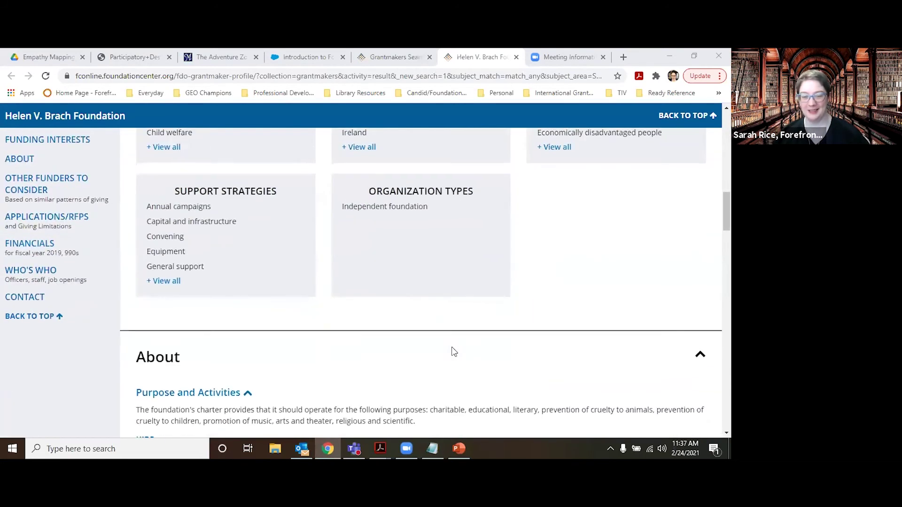
scroll(454, 352, "down", 10)
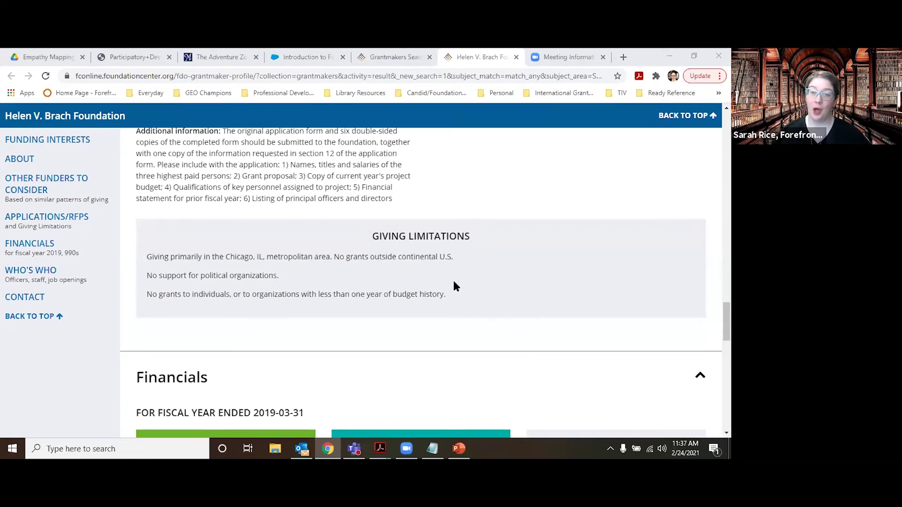
scroll(454, 285, "up", 15)
scroll(454, 286, "up", 15)
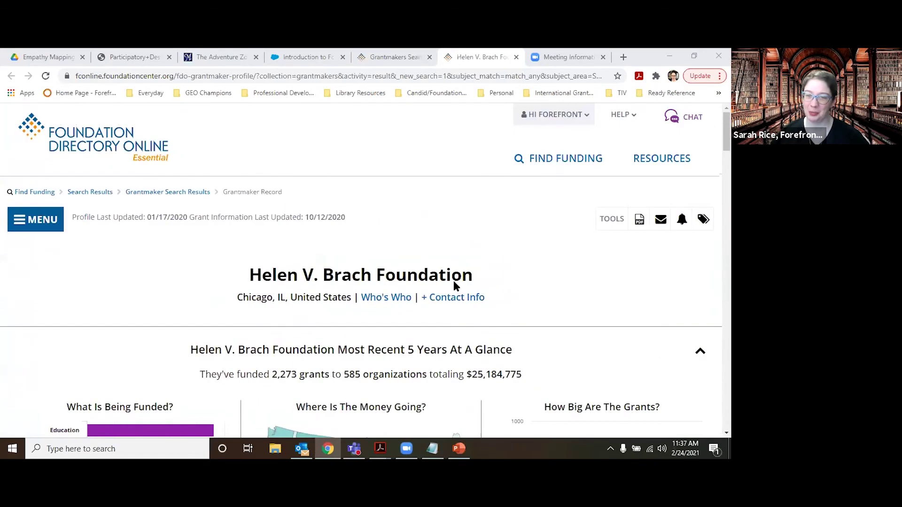
scroll(454, 286, "down", 15)
scroll(454, 282, "down", 12)
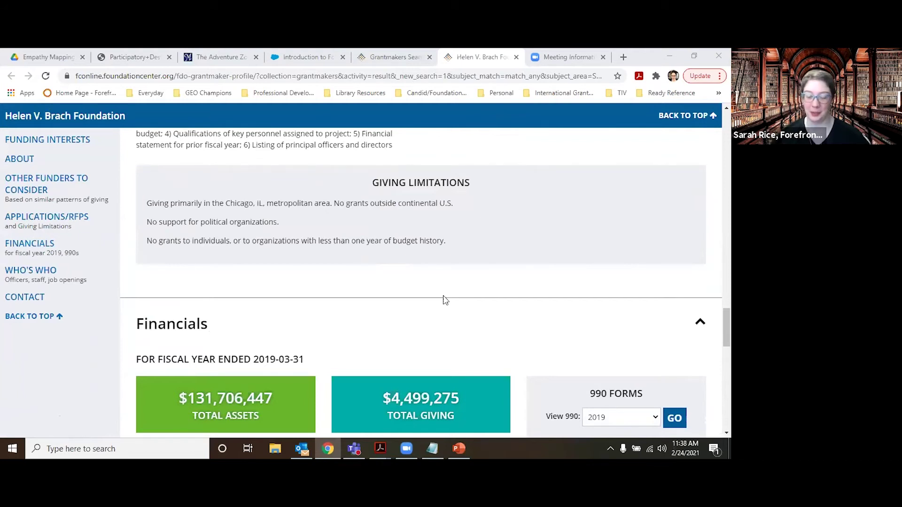
- Examine the foundation's Financials and check which years of 990 forms are available, leaving the year selection at 2019
scroll(445, 299, "down", 2)
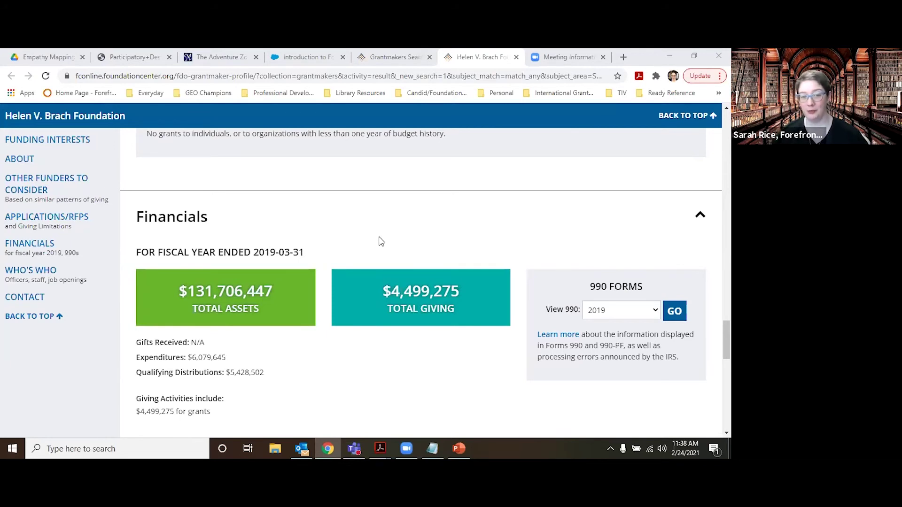
scroll(381, 241, "down", 1)
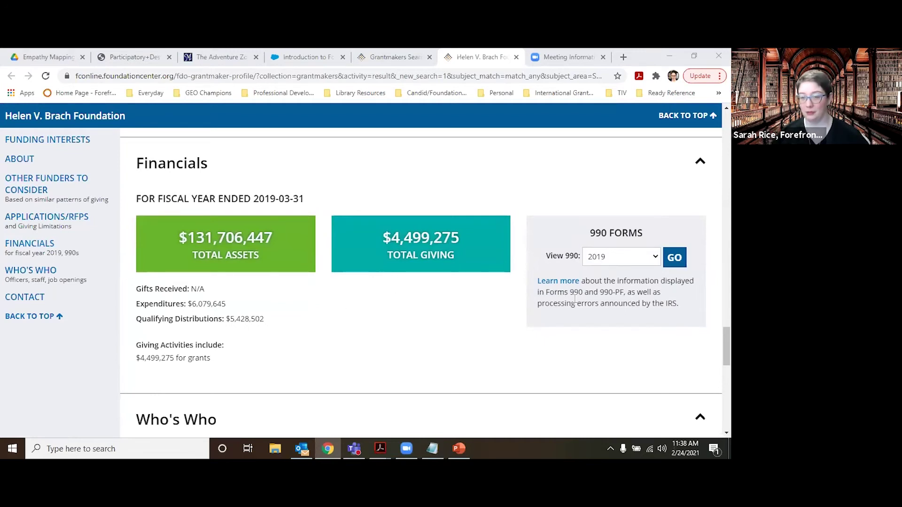
left_click(656, 260)
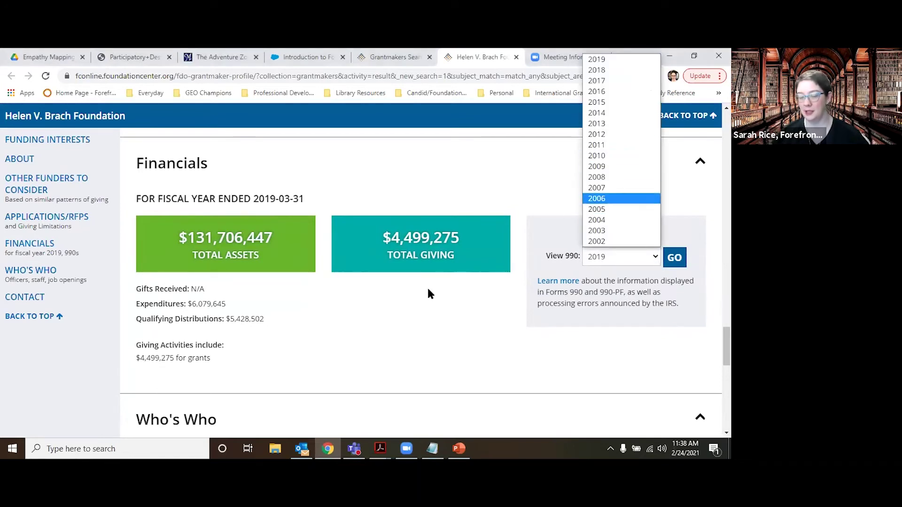
left_click(359, 337)
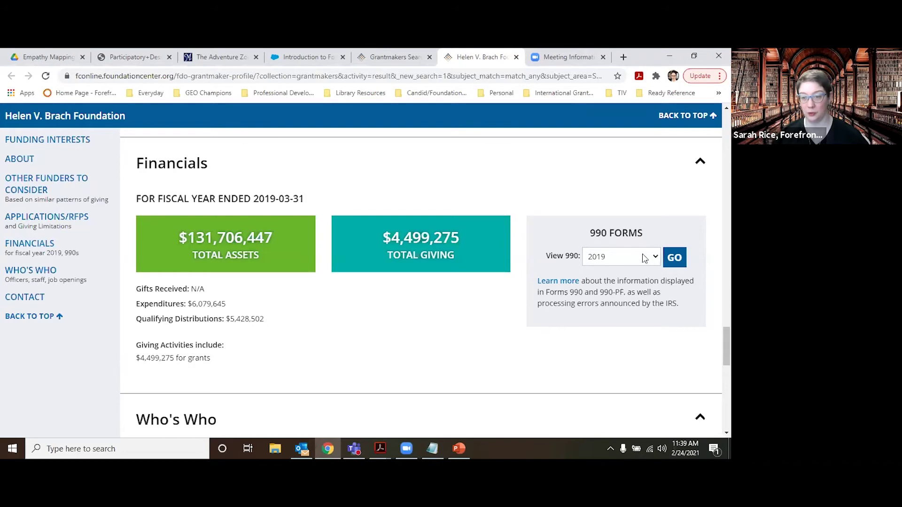
left_click(656, 260)
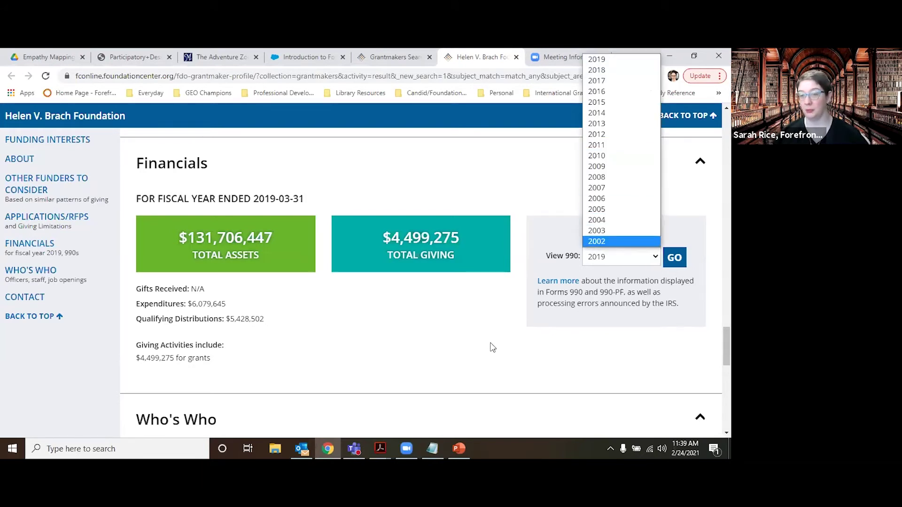
left_click(394, 360)
- Review the officers in the Who's Who section and expand its Staff and Donors lists
scroll(263, 266, "down", 1)
scroll(262, 267, "down", 3)
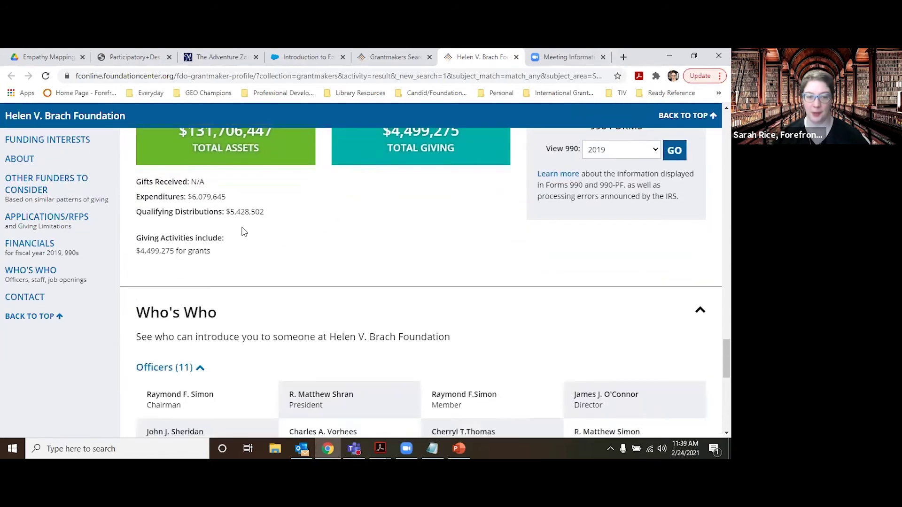
scroll(156, 223, "down", 1)
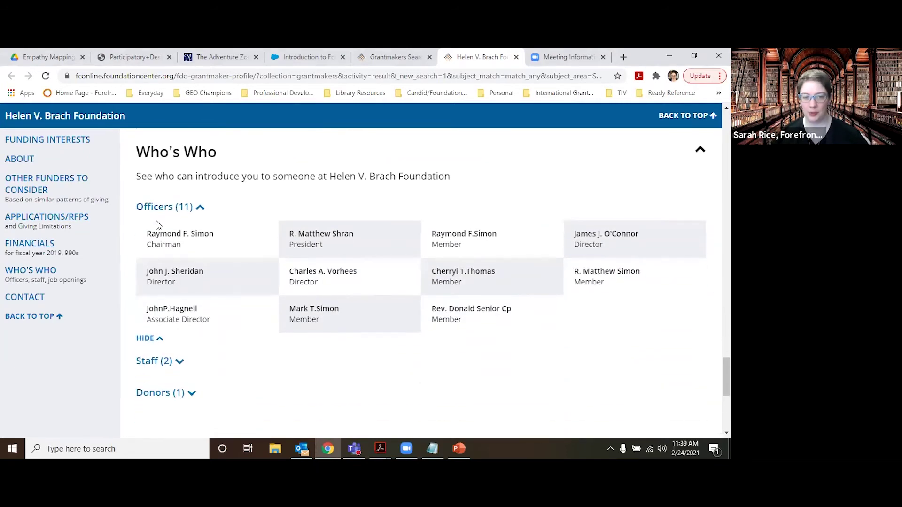
scroll(164, 319, "down", 1)
left_click(162, 308)
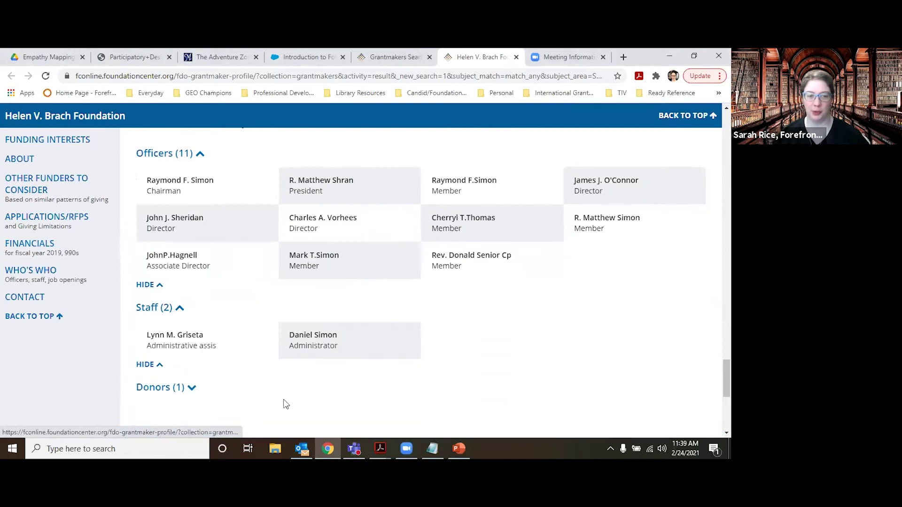
left_click(183, 395)
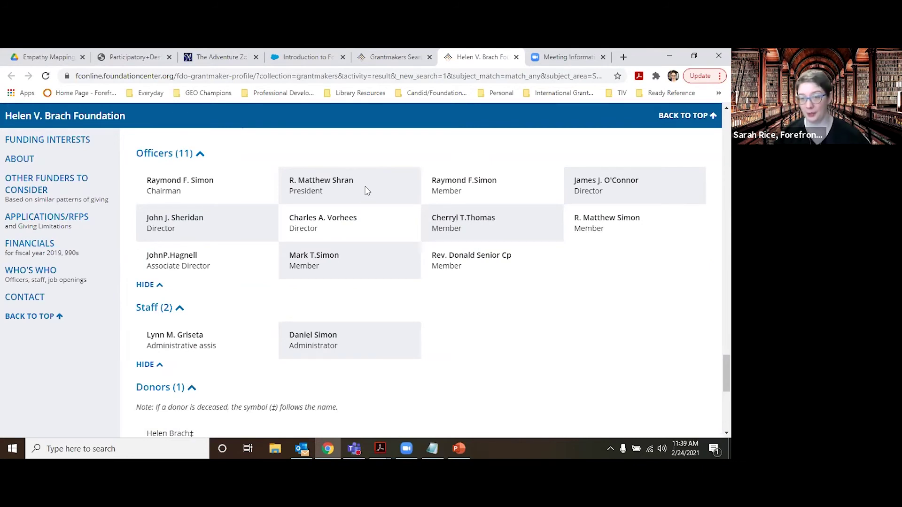
- Expand the foundation's Additional Location Information in the contact section, and close the profile to return to the grantmakers list
scroll(366, 191, "down", 10)
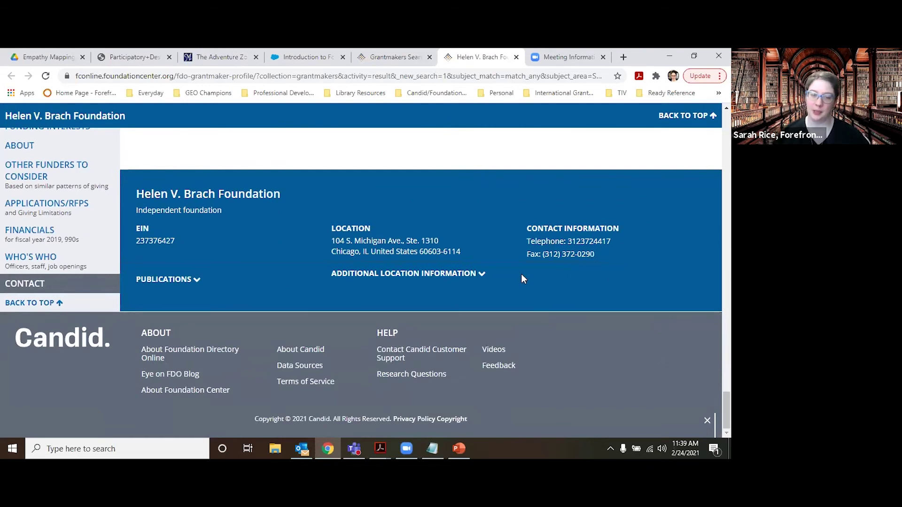
left_click(414, 274)
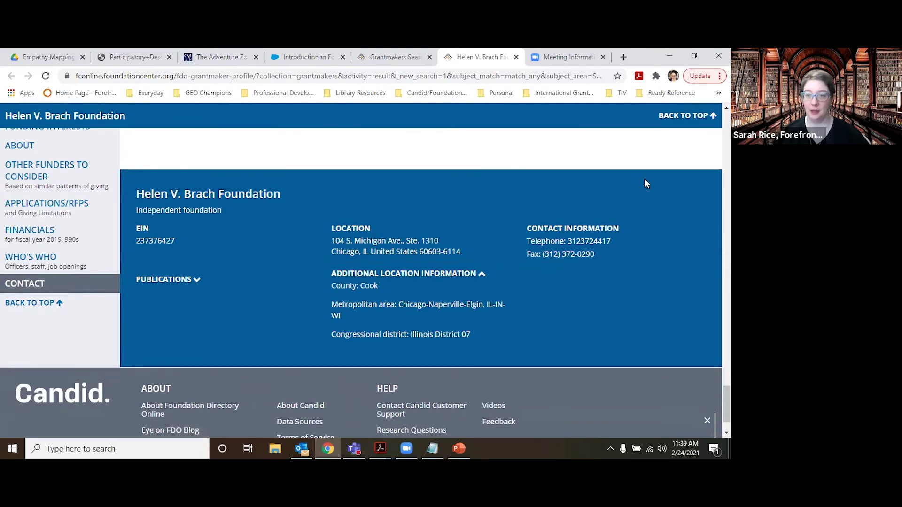
left_click(680, 118)
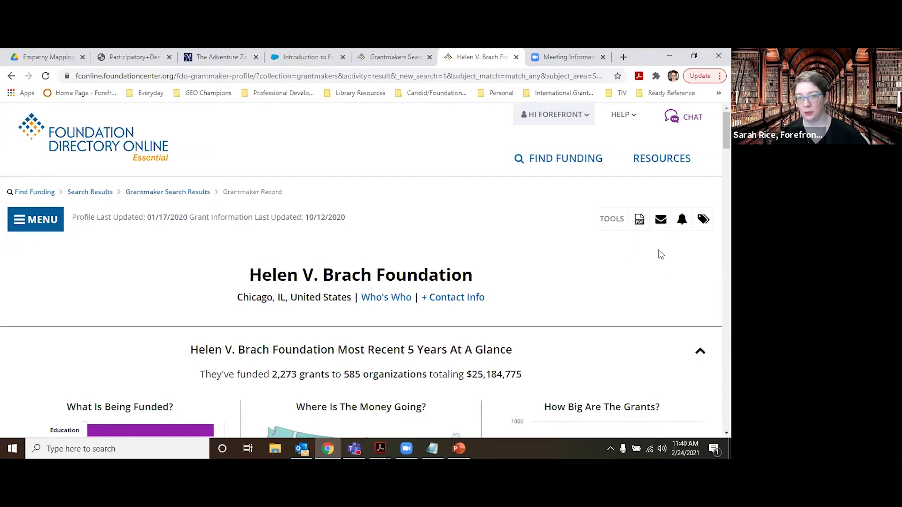
left_click(517, 57)
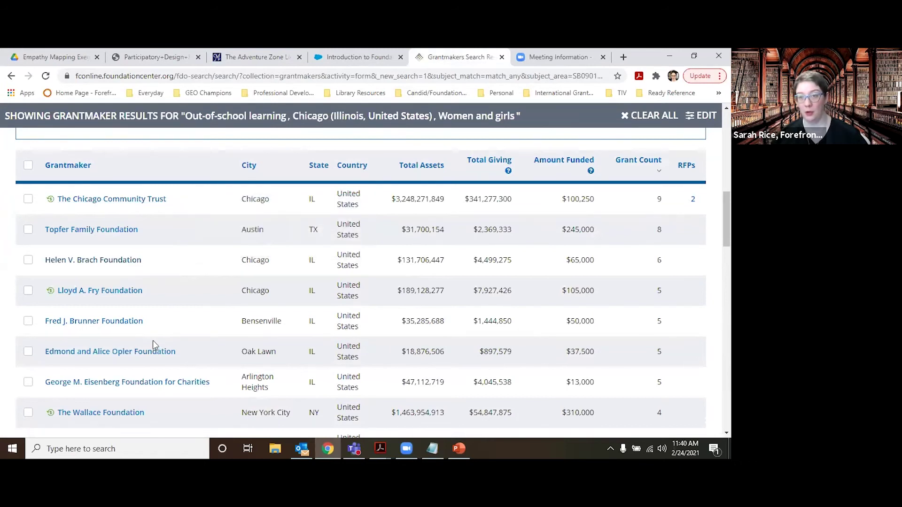
- Select The Chicago Community Trust, Helen V. Brach Foundation, Lloyd A. Fry Foundation and Fred J. Brunner Foundation in the grantmakers list
scroll(153, 343, "up", 2)
scroll(29, 289, "down", 1)
left_click(28, 253)
left_click(29, 314)
left_click(28, 345)
left_click(28, 375)
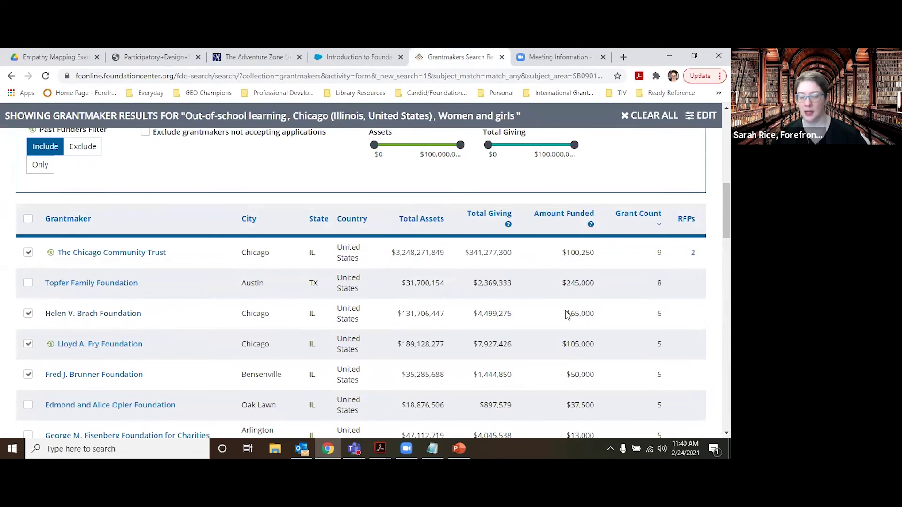
- Check which PDF save formats are offered for the selected grantmakers, and close the dialog without saving
scroll(565, 311, "up", 3)
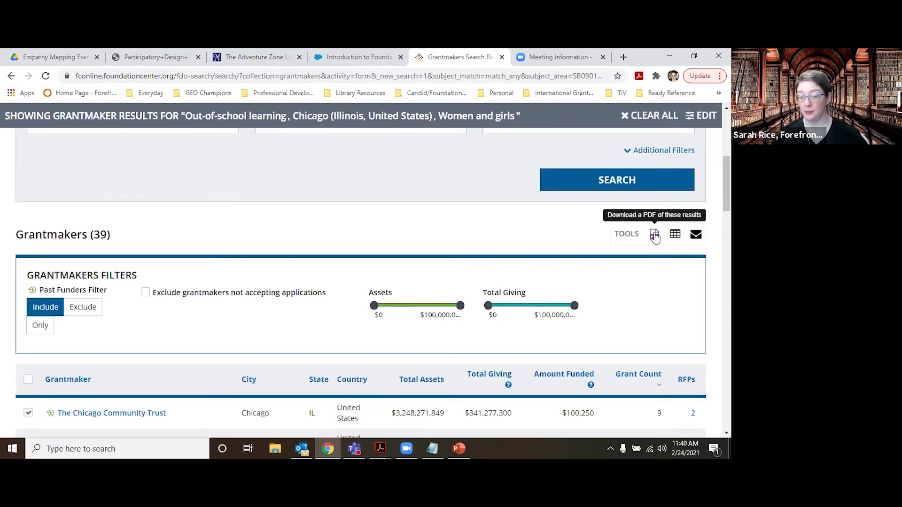
left_click(655, 235)
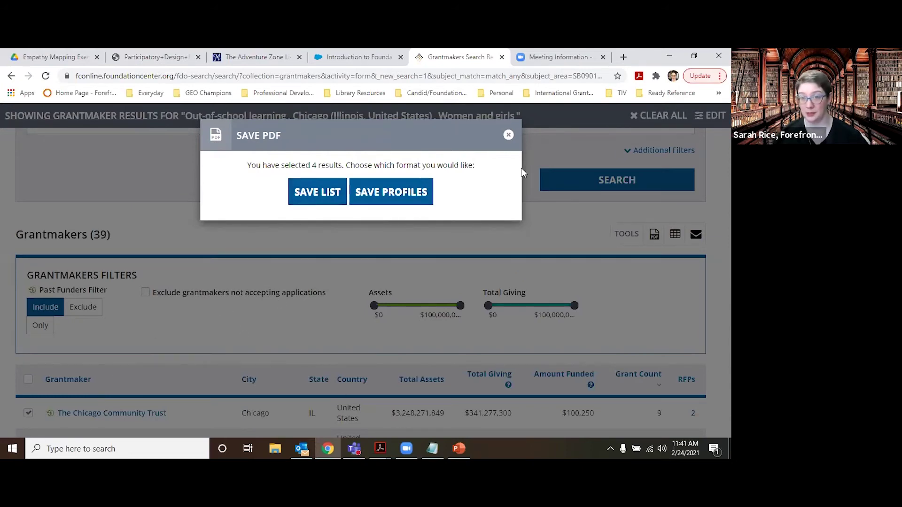
left_click(509, 136)
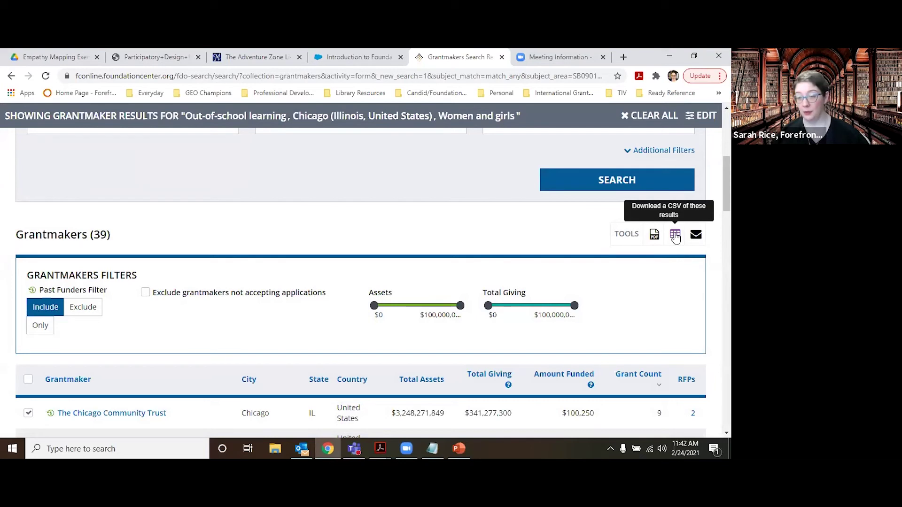
- Filter the grantmaker results to exclude grantmakers not accepting applications
scroll(425, 240, "down", 2)
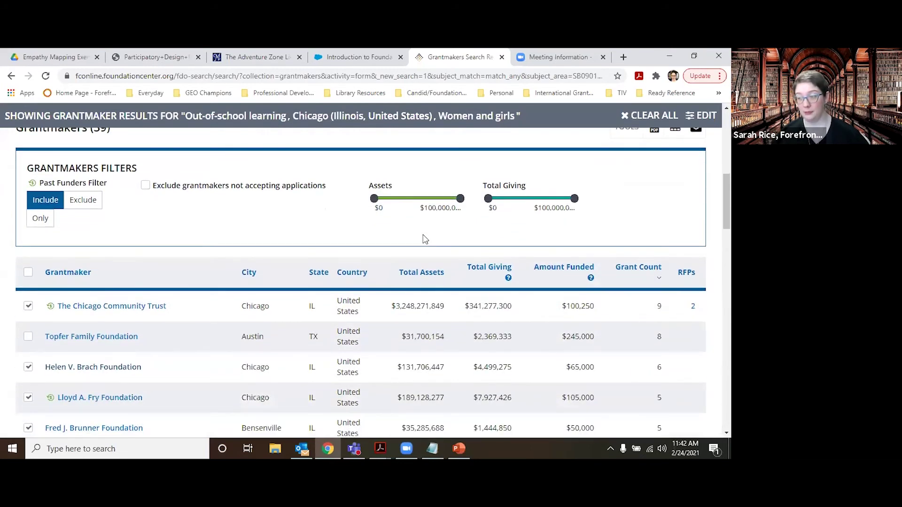
scroll(425, 240, "down", 1)
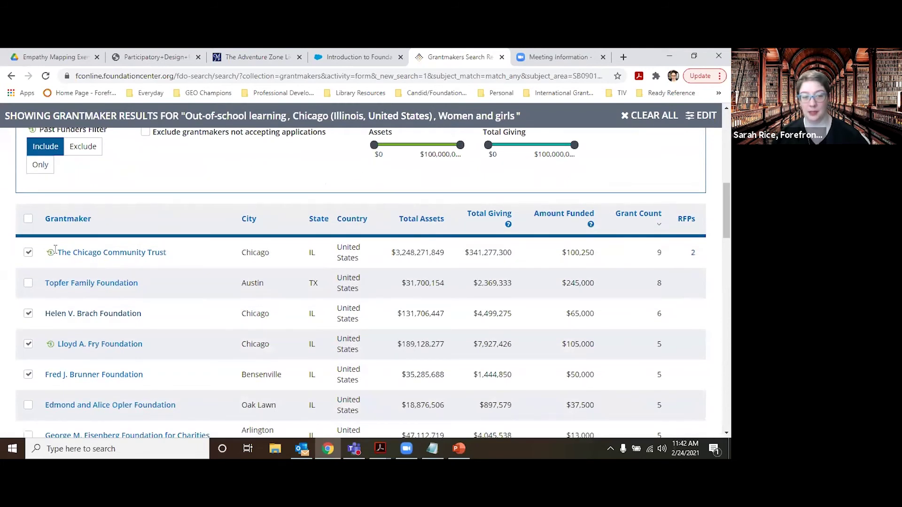
mouse_move(106, 257)
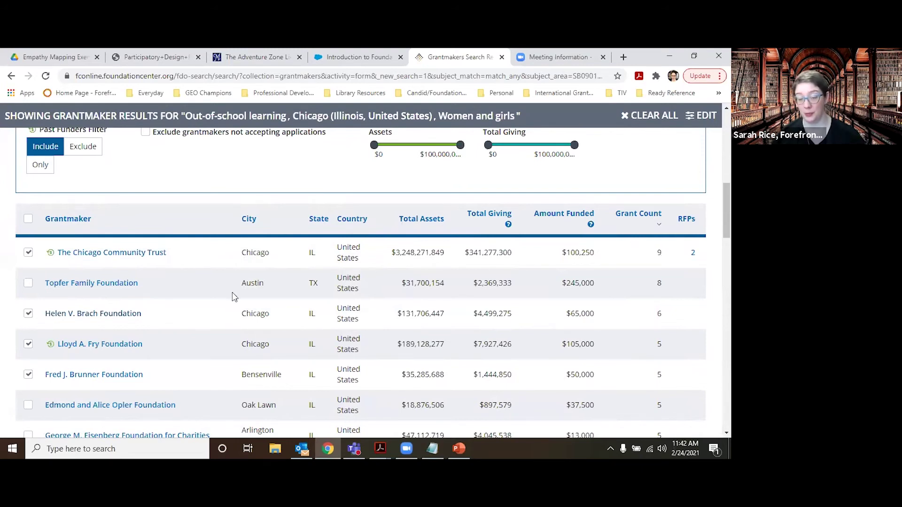
scroll(232, 292, "up", 2)
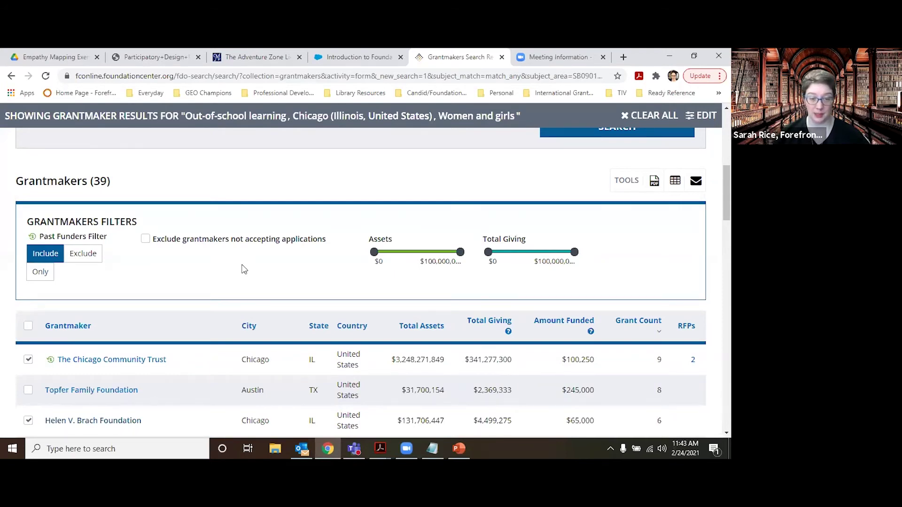
left_click(145, 242)
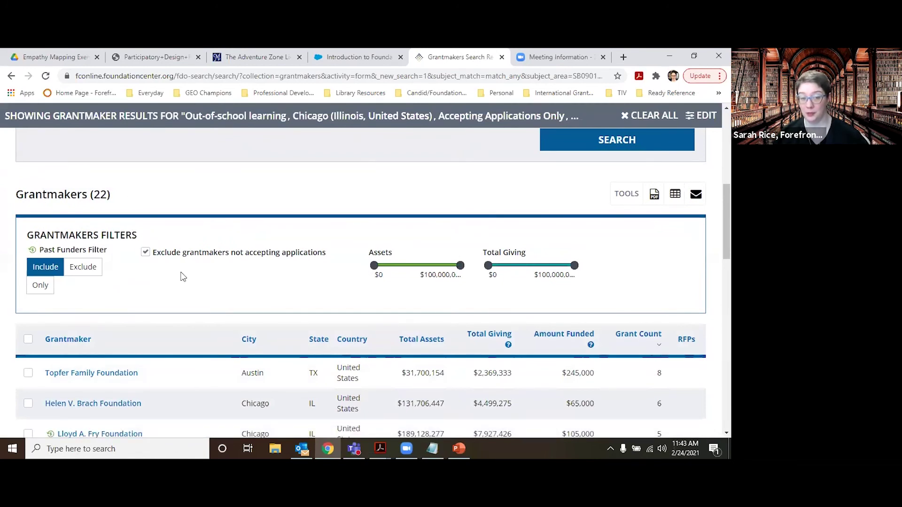
- Review the filtered grantmakers list from the first result through to the last one
scroll(191, 270, "down", 1)
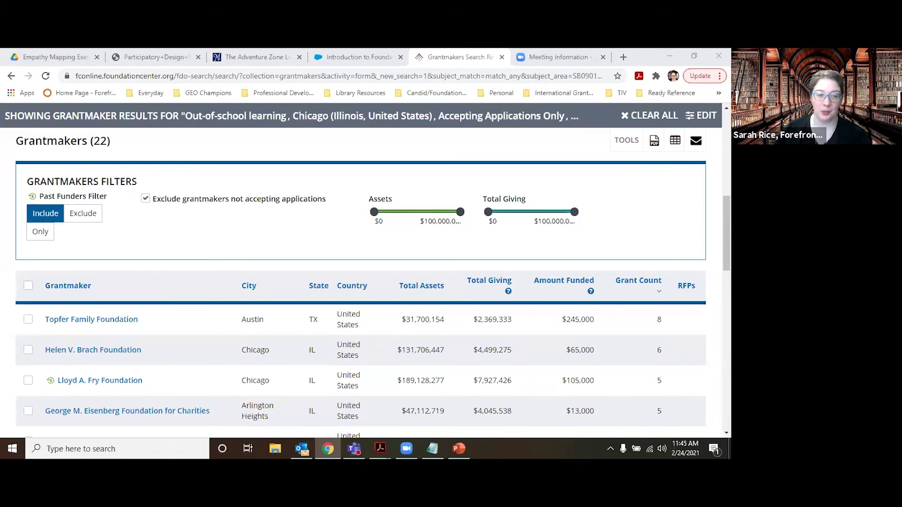
scroll(253, 223, "down", 3)
scroll(252, 226, "down", 7)
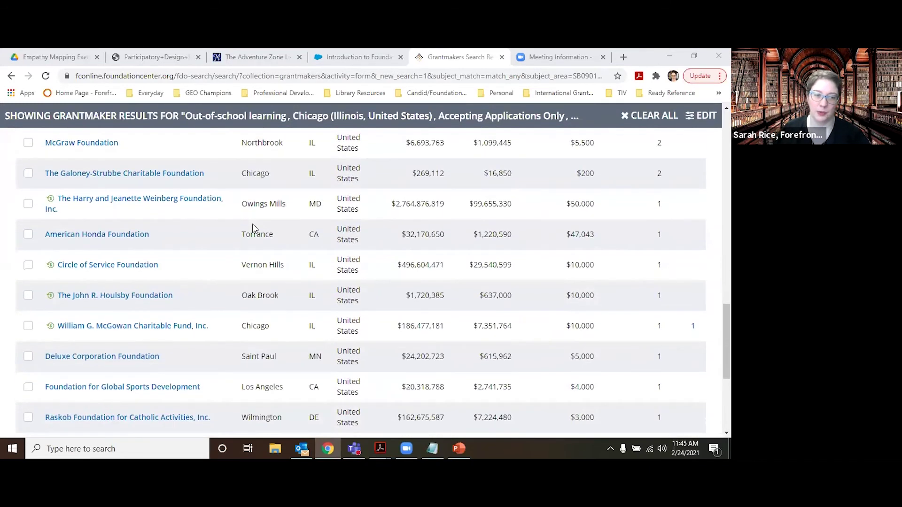
scroll(233, 255, "down", 3)
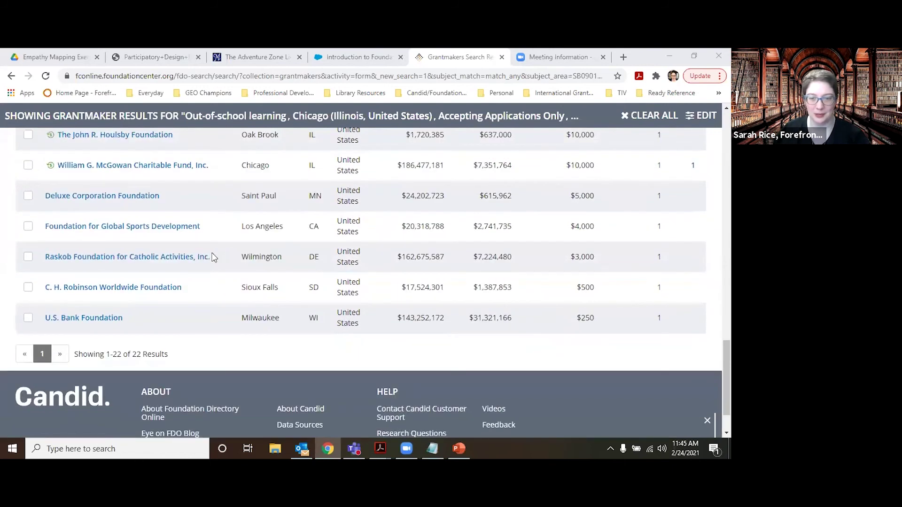
scroll(181, 262, "up", 10)
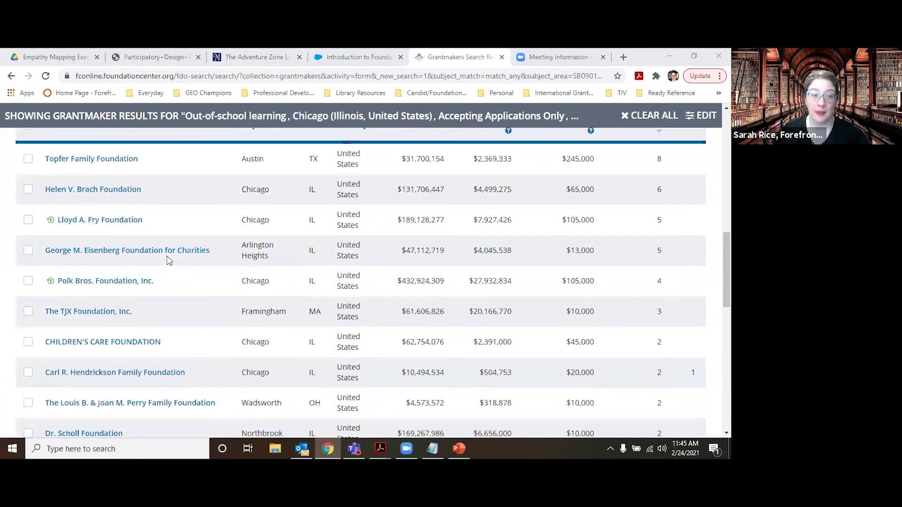
scroll(168, 259, "up", 1)
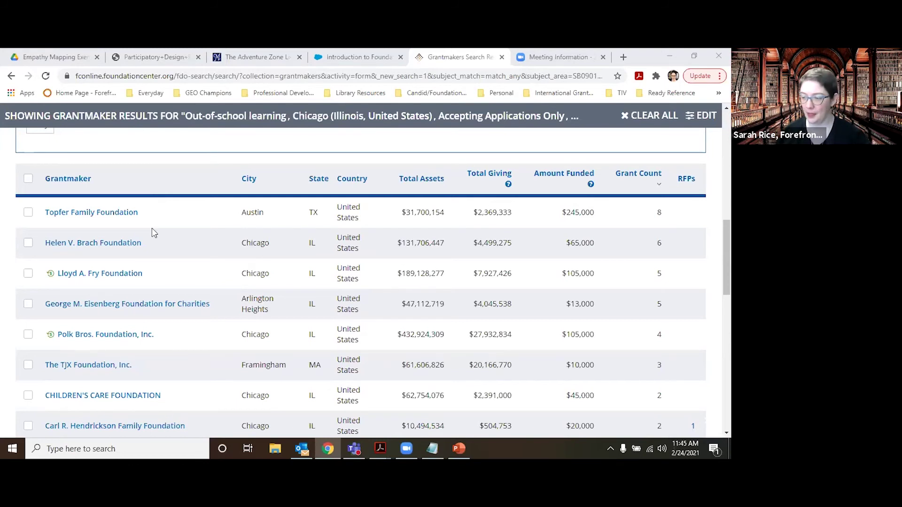
- Open the Helen V. Brach Foundation profile in a new browser tab, look over its five-year funding charts, and close the tab
right_click(134, 247)
left_click(141, 250)
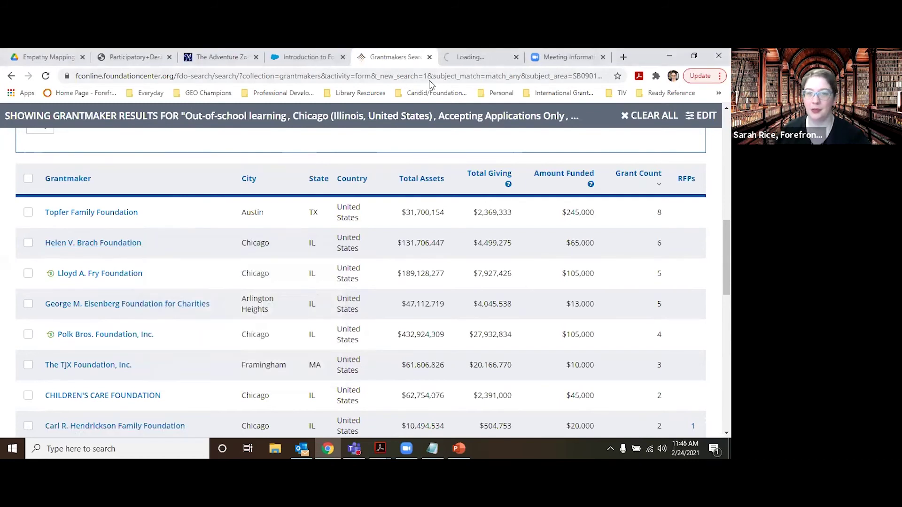
left_click(487, 66)
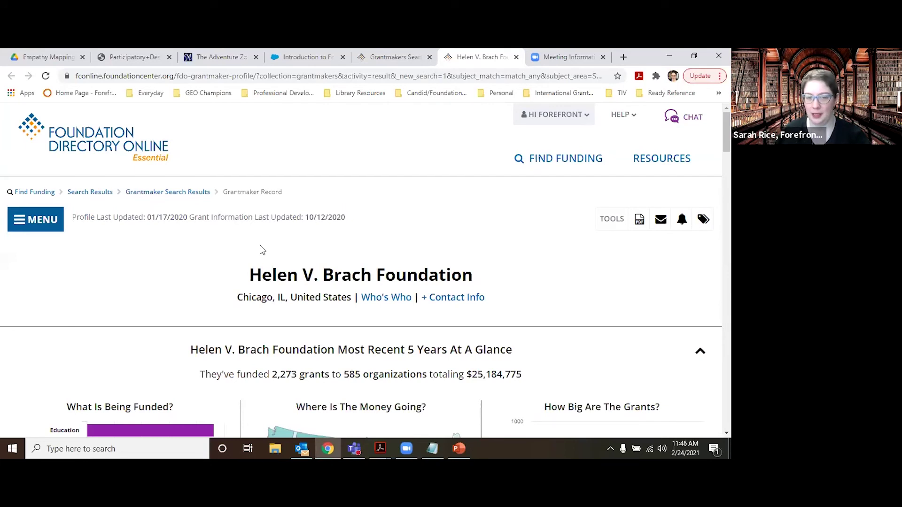
scroll(262, 249, "down", 5)
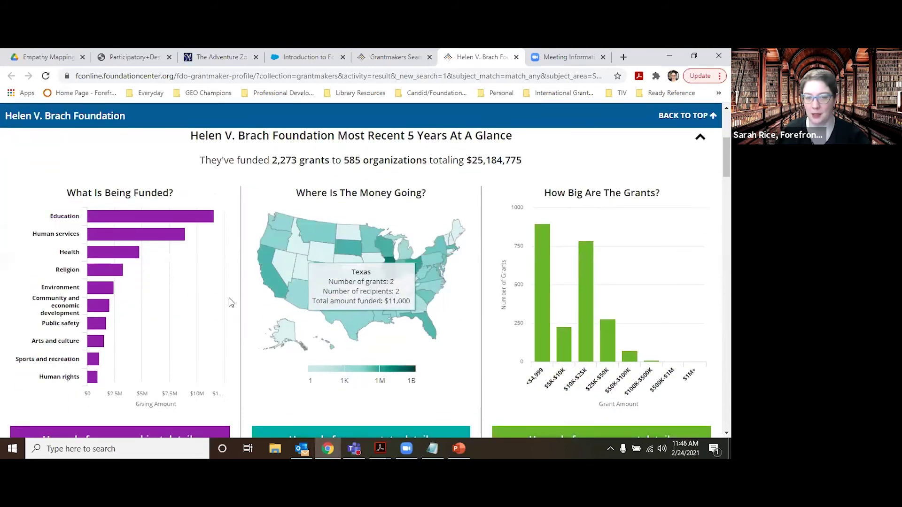
scroll(414, 217, "up", 5)
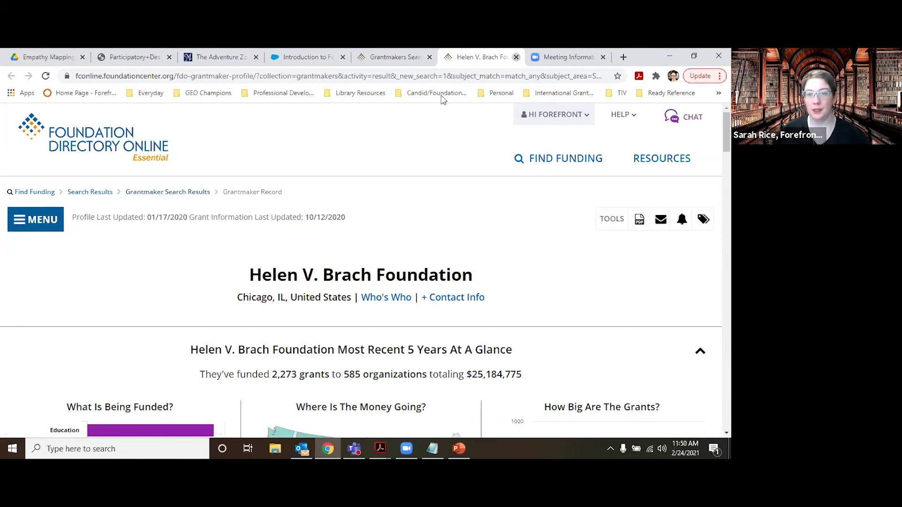
key("ctrl+w")
- Remove Out-of-school learning from the Subject Area and browse the subcategories of International relations without selecting any
scroll(331, 270, "up", 6)
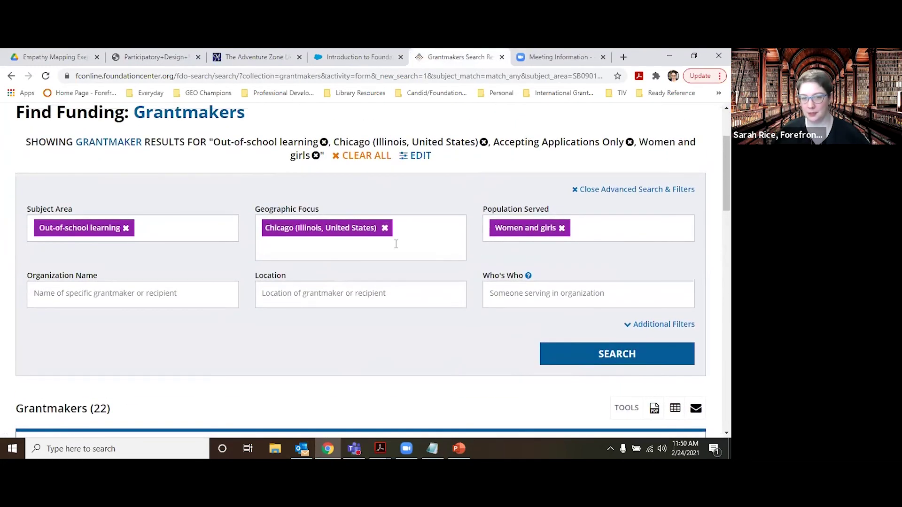
left_click(126, 228)
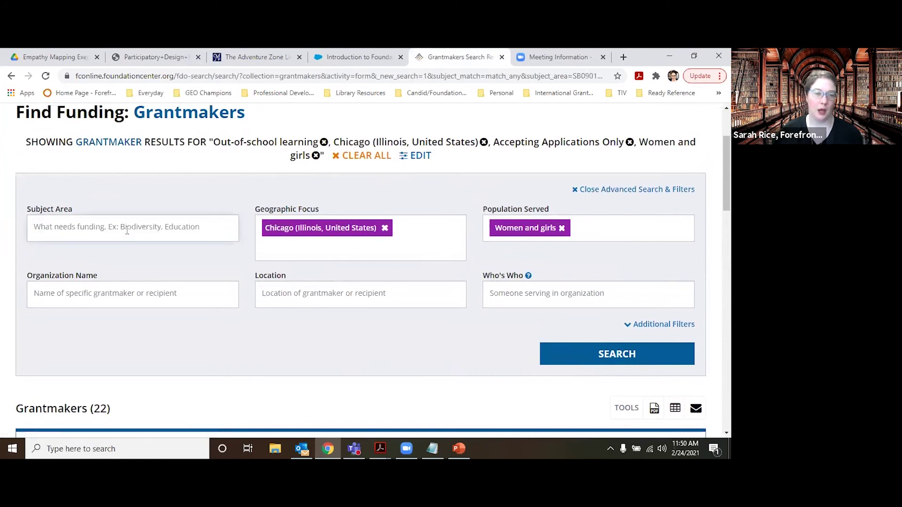
left_click(127, 230)
scroll(141, 324, "down", 3)
left_click(127, 292)
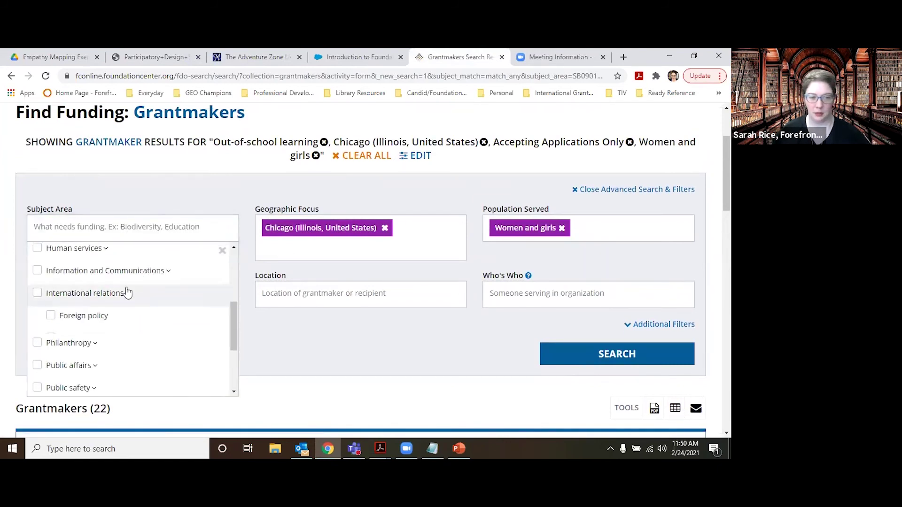
scroll(172, 342, "down", 3)
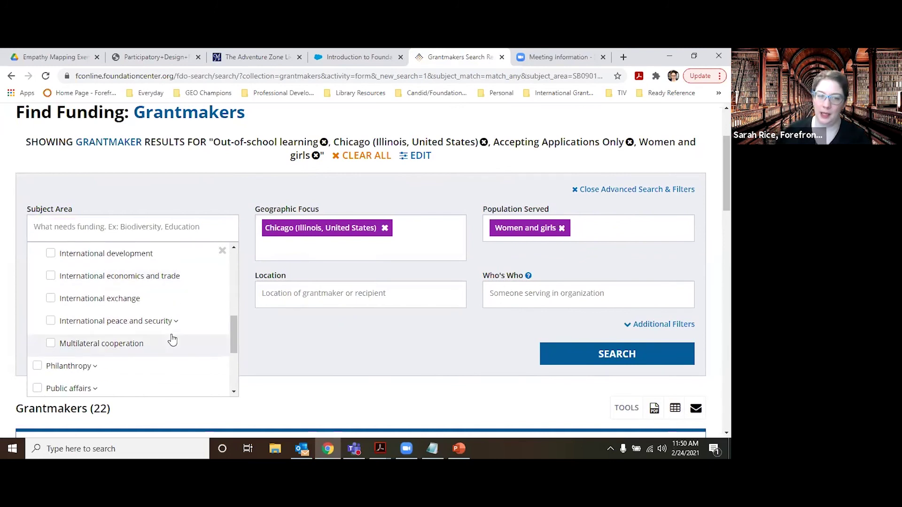
scroll(172, 340, "up", 2)
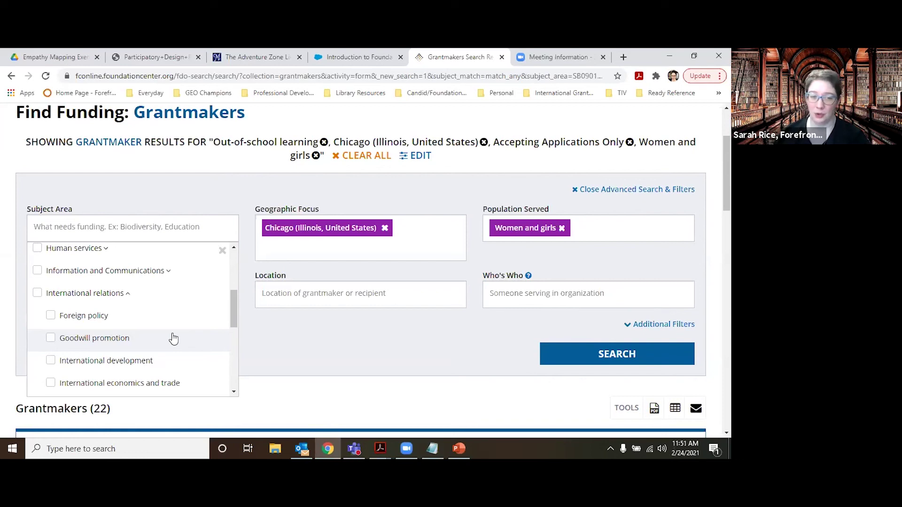
left_click(343, 254)
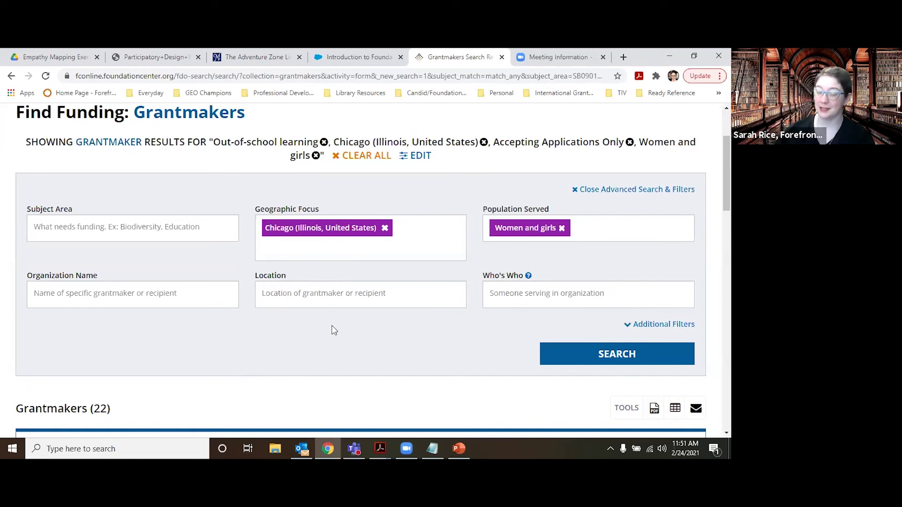
scroll(333, 331, "down", 5)
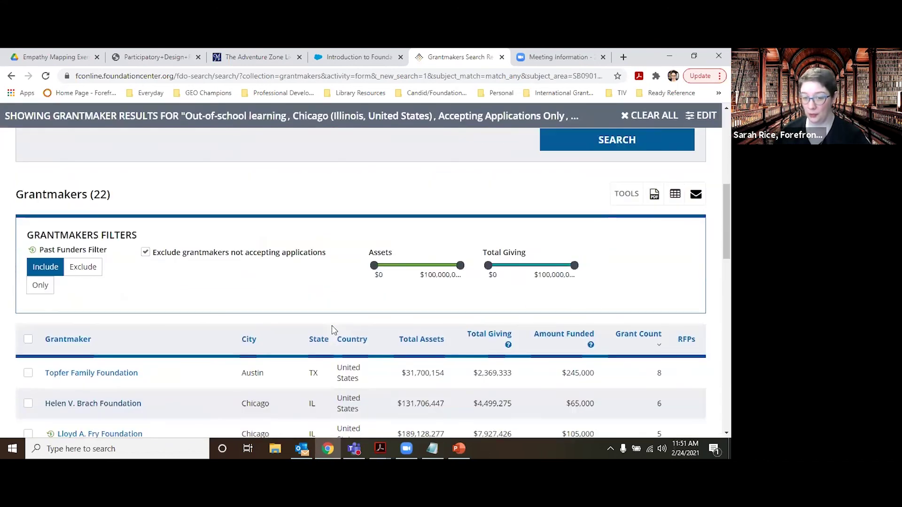
scroll(334, 331, "up", 5)
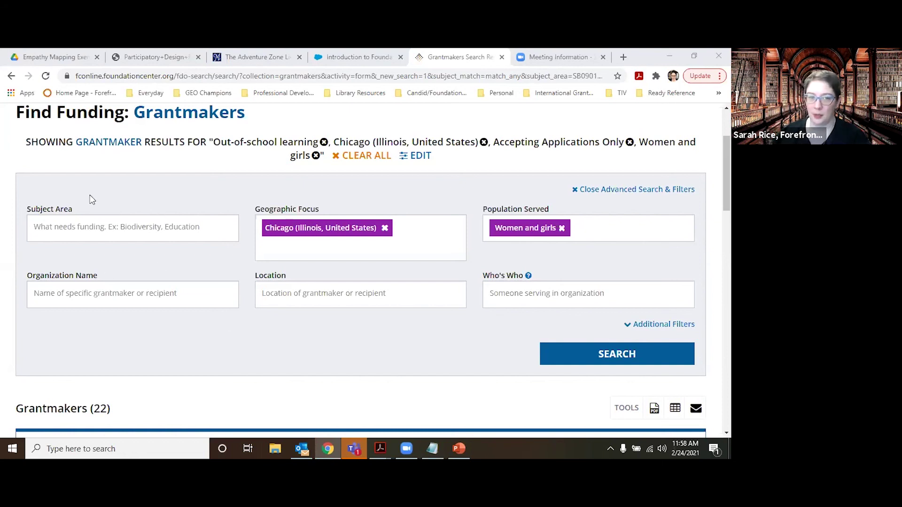
scroll(459, 264, "down", 3)
scroll(213, 248, "up", 3)
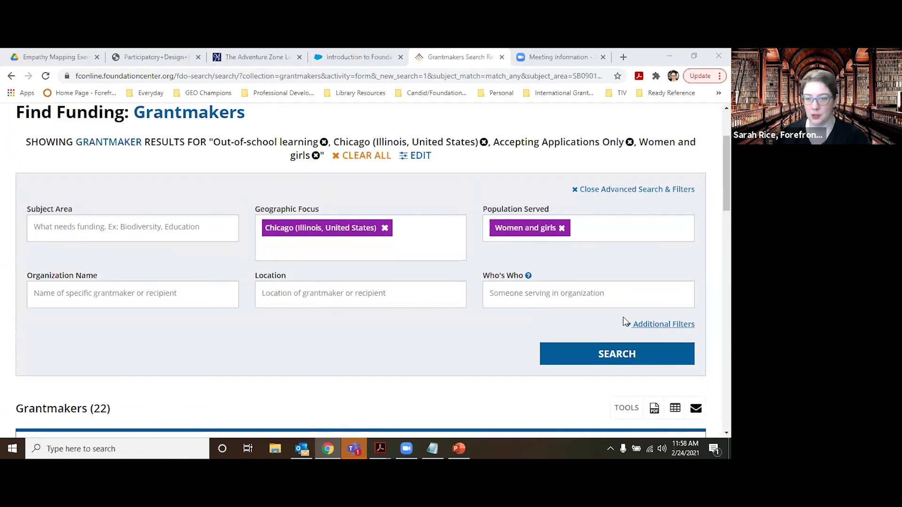
- Expand the search form's Additional Filters and inspect the start value of the Year(s) range, leaving its edit field without entering a year
left_click(660, 324)
scroll(306, 289, "down", 2)
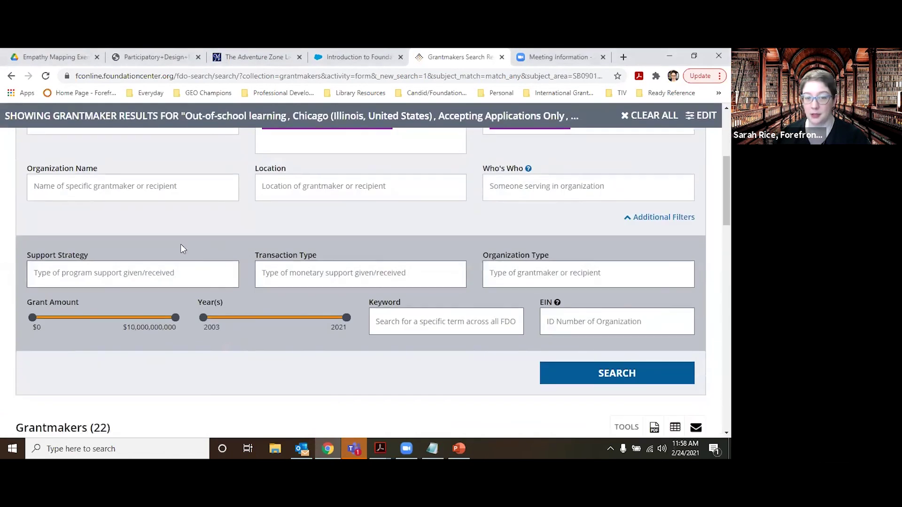
left_click(203, 327)
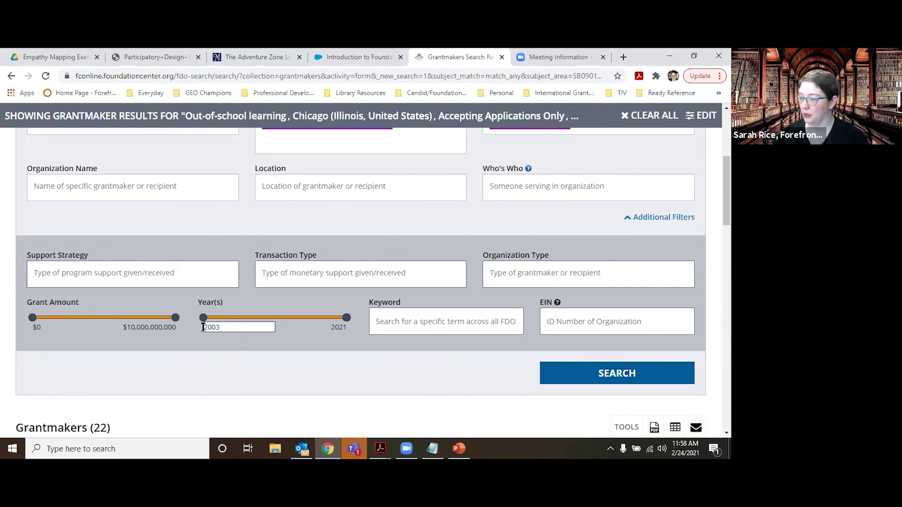
left_click(230, 383)
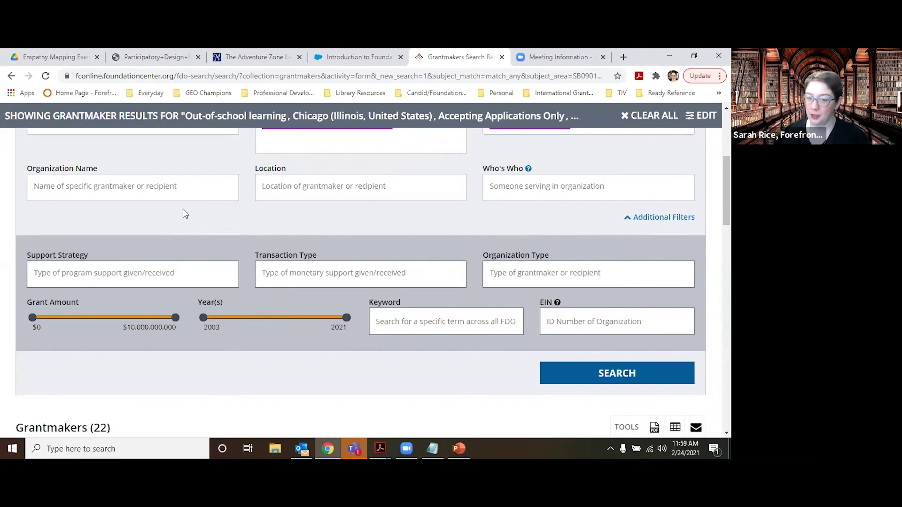
scroll(184, 214, "down", 5)
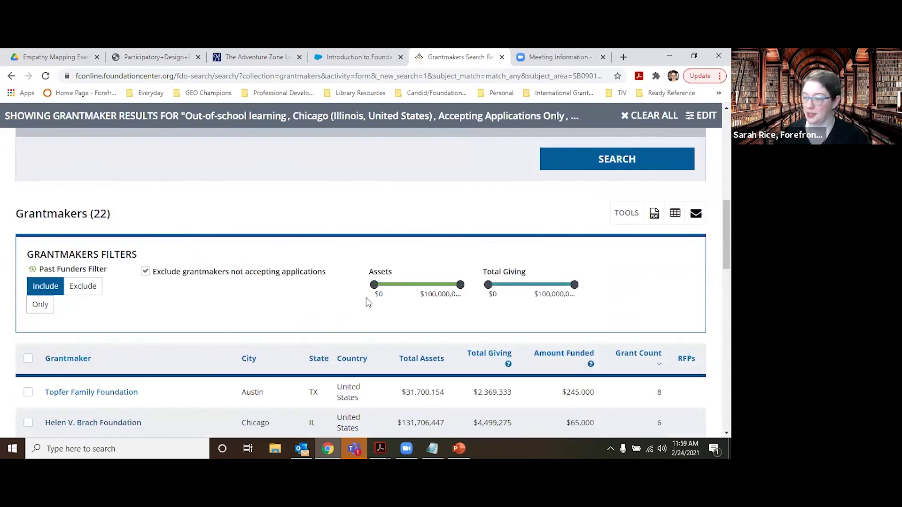